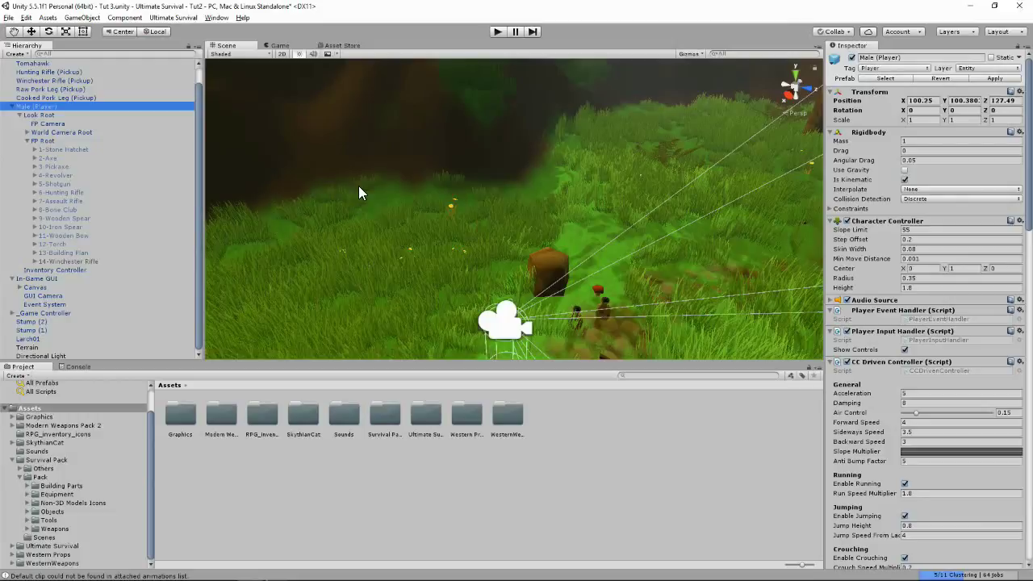
Step: Browse to Survival Pack > Pack > Tools > Saw Blade Axe, then select the 14-Winchester Rifle object
click(44, 460)
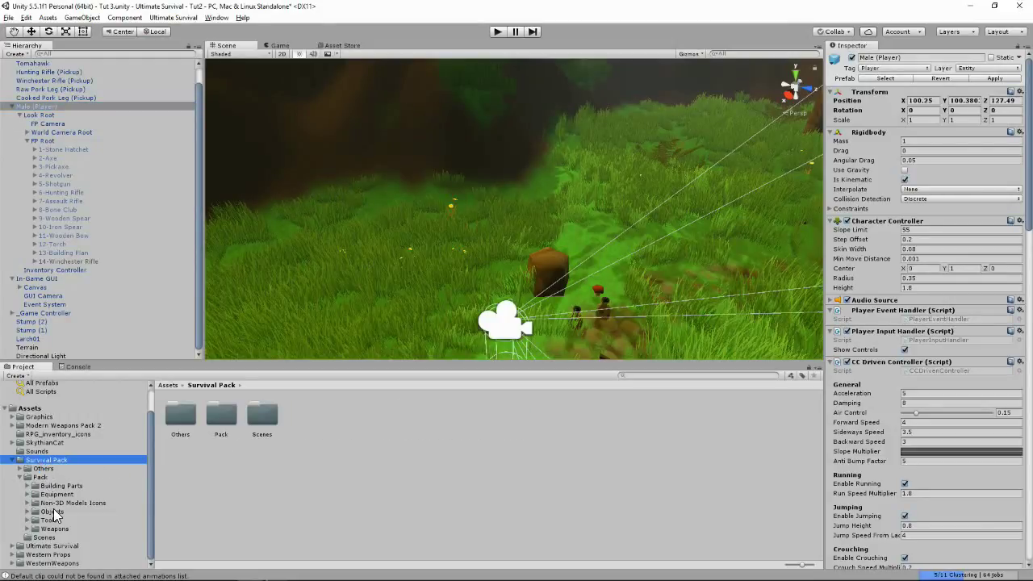
click(50, 521)
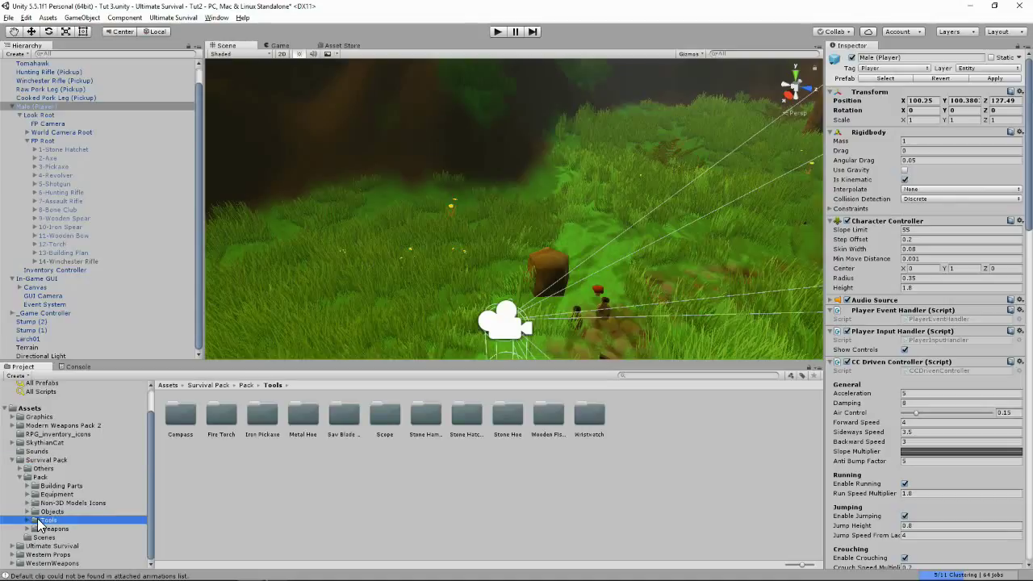
double_click(345, 421)
click(256, 425)
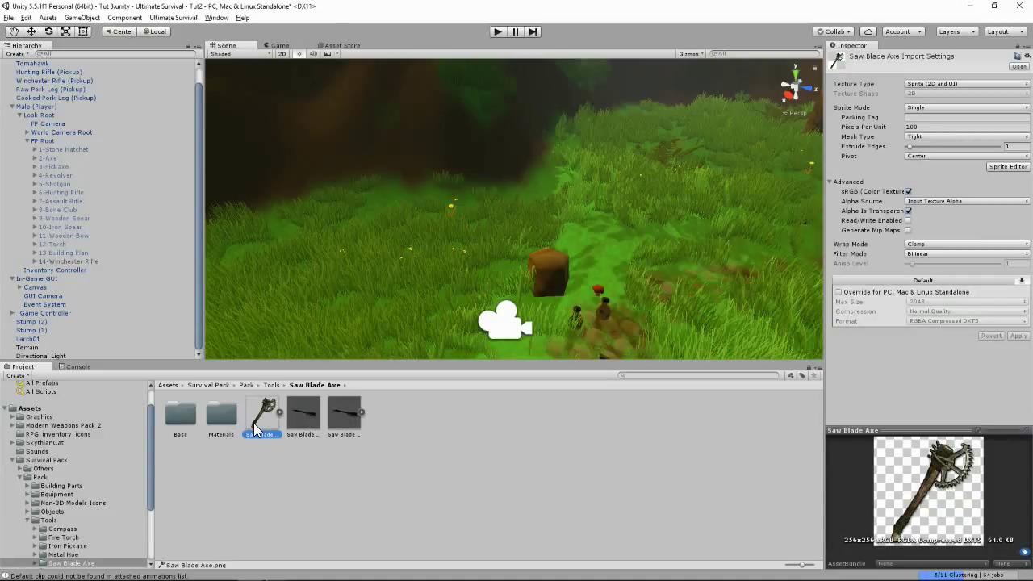
click(67, 260)
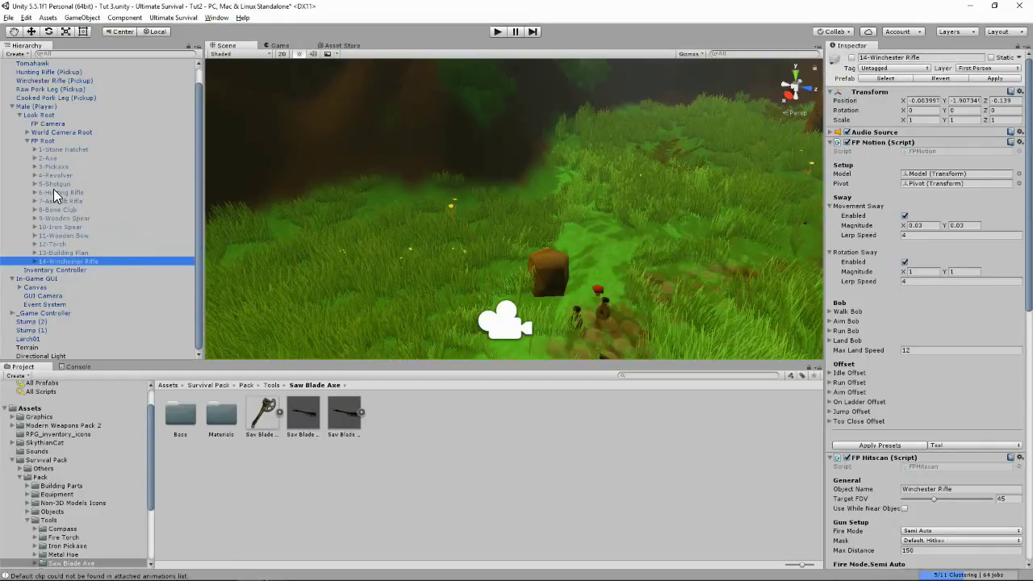
Step: Enable the 2-Axe object under FP Root and frame it in the Scene view
click(48, 159)
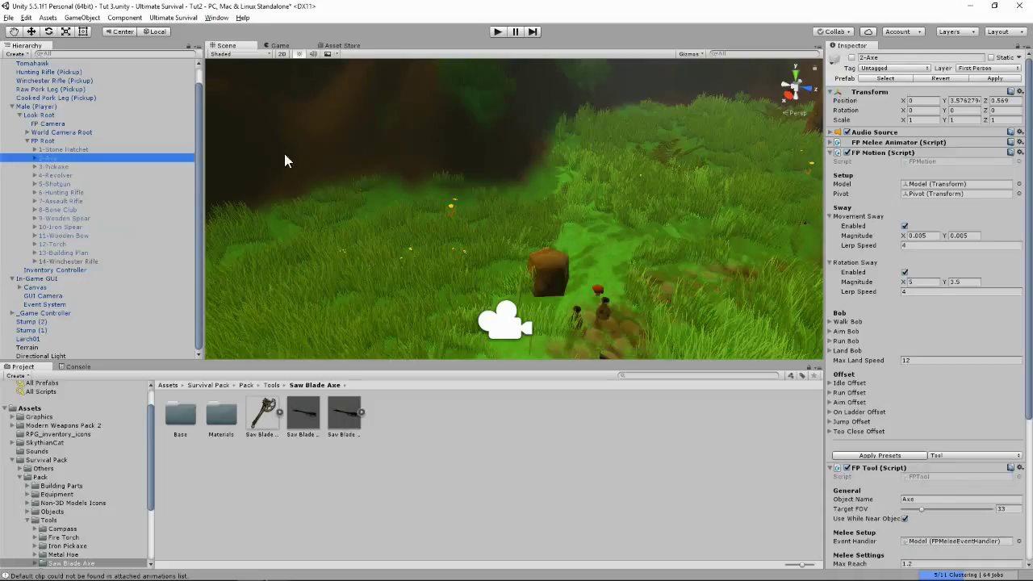
click(852, 58)
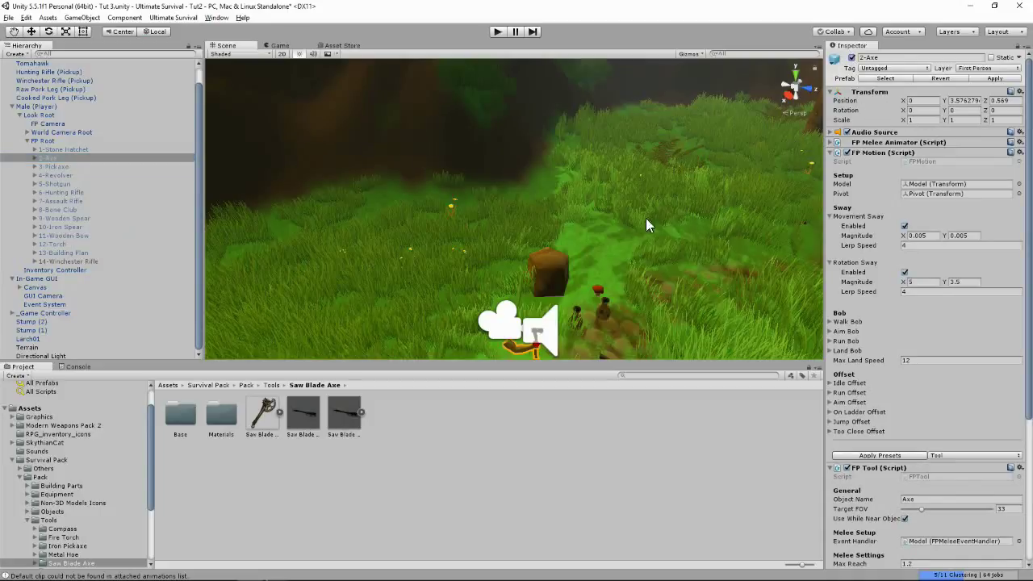
key(f)
scroll(539, 261, up, 3)
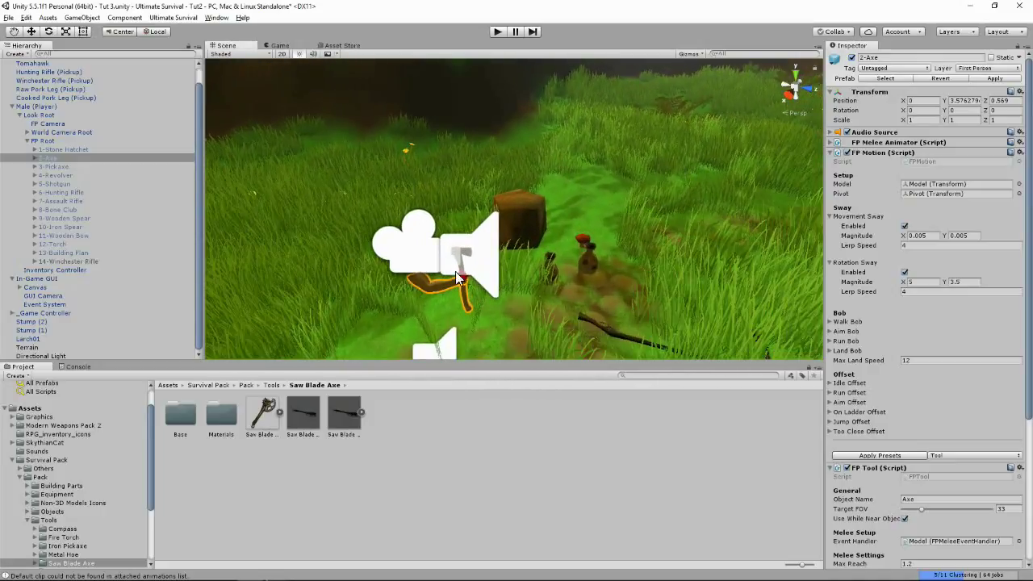
alt+drag(517, 198, 581, 220)
scroll(502, 253, up, 3)
scroll(502, 247, up, 3)
Step: Duplicate 2-Axe, disable the original, and rename the copy '15-Saw Blade'
right_click(50, 158)
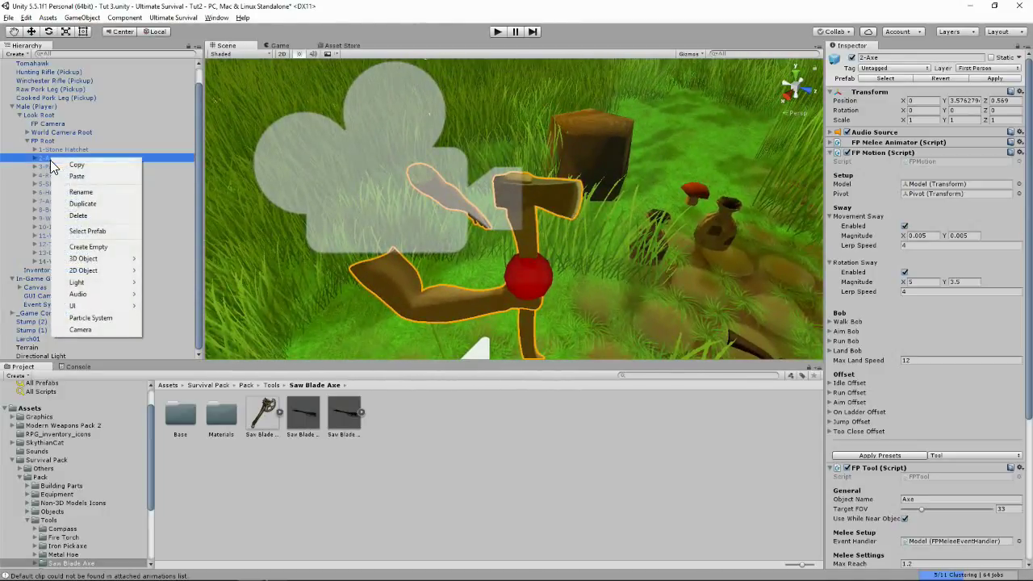
click(76, 201)
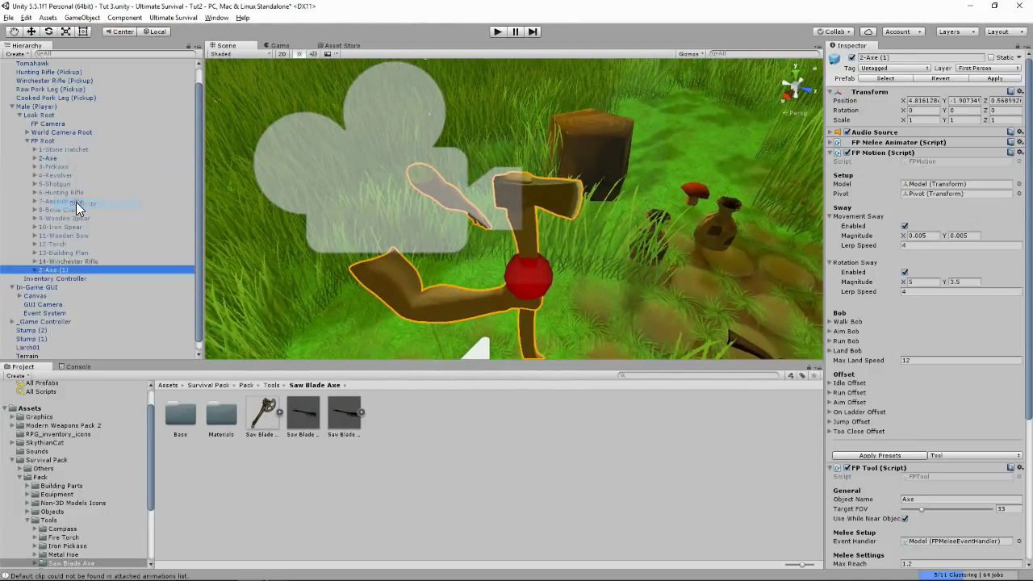
click(51, 158)
click(851, 57)
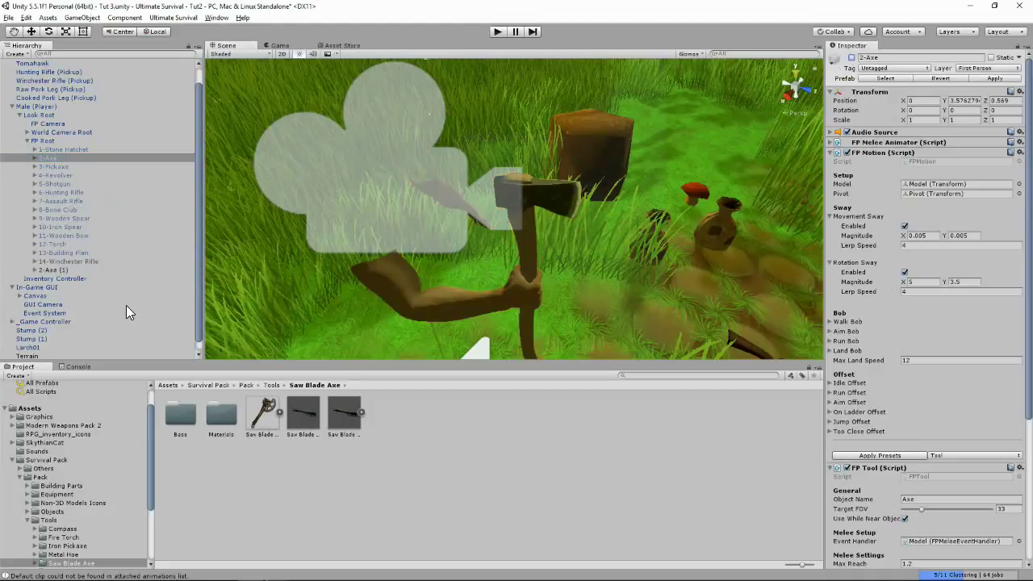
click(53, 270)
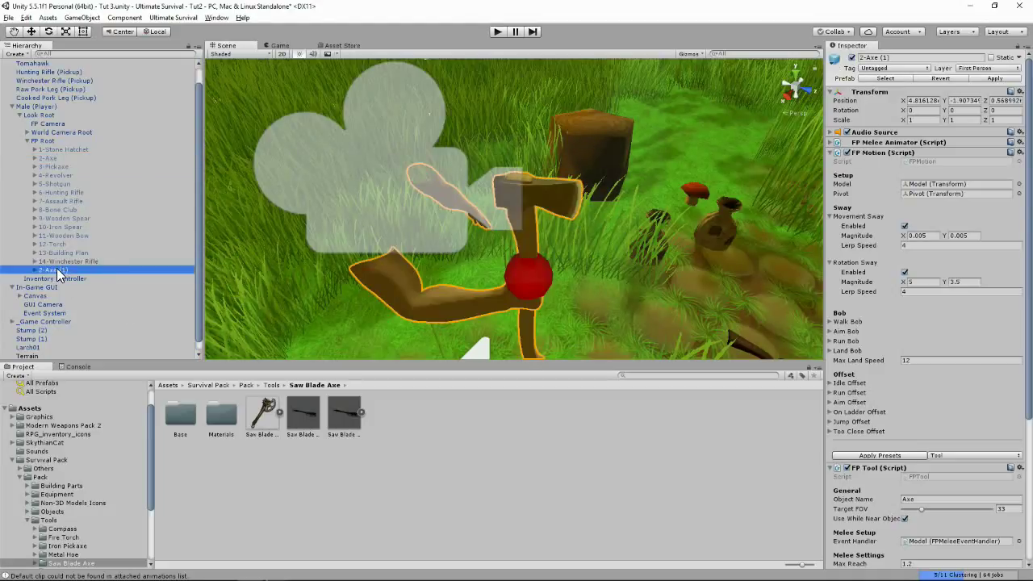
click(57, 267)
text(15)
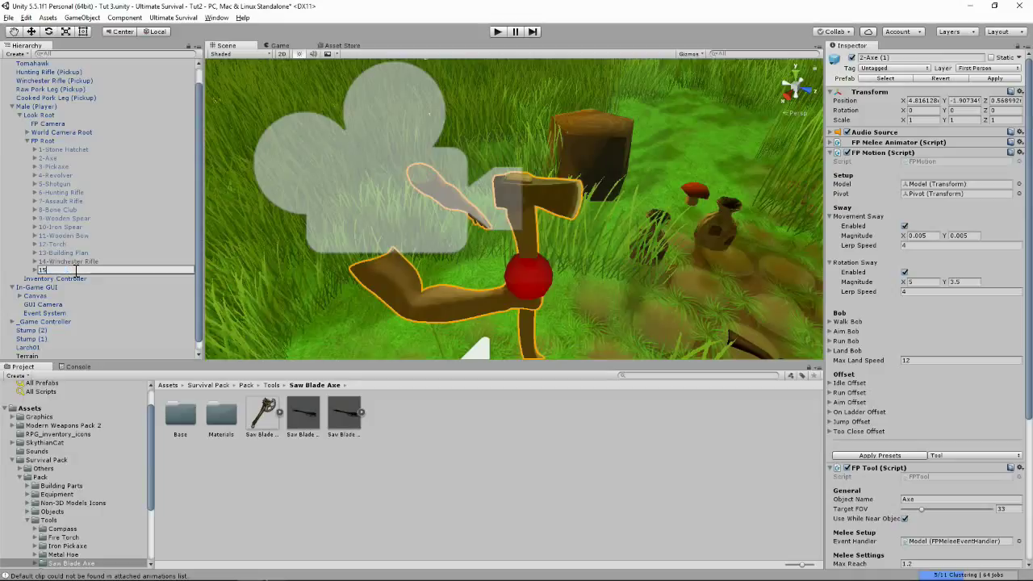
text(-Saw Blade)
key(Return)
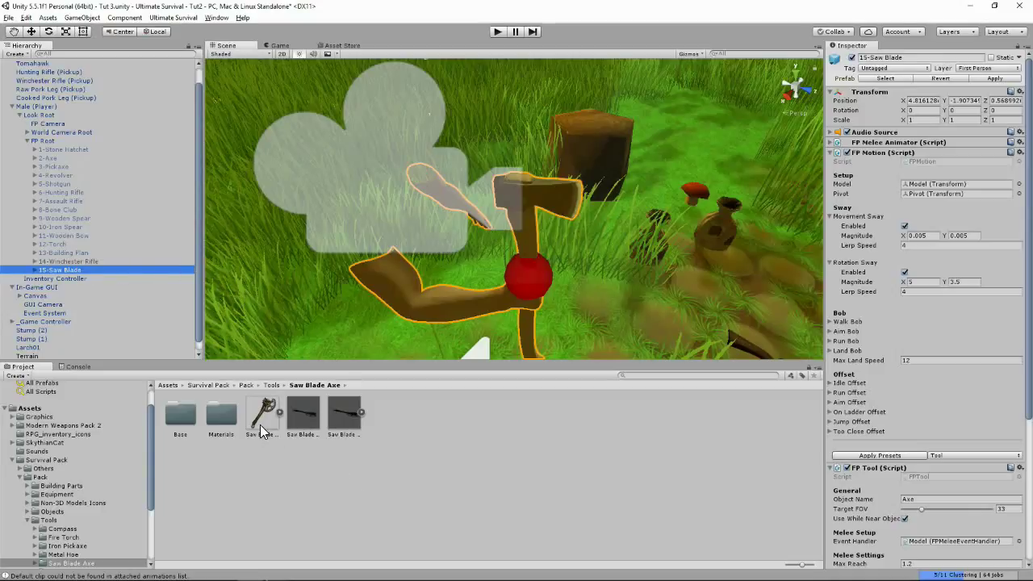
Step: In Item Management's Tool category, duplicate the Axe item with Shift+D and name it 'Saw Blade'
click(166, 20)
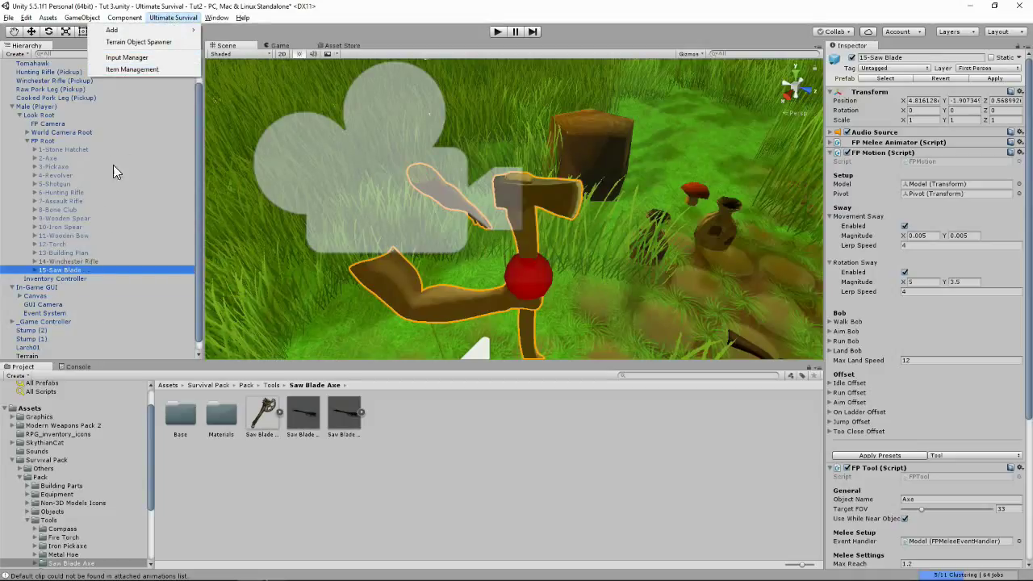
click(132, 71)
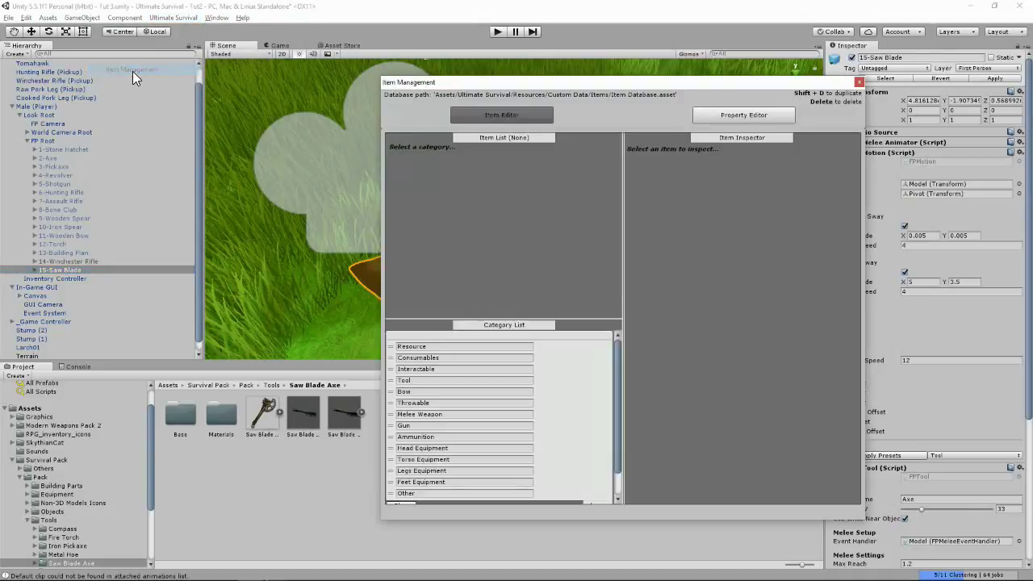
click(389, 380)
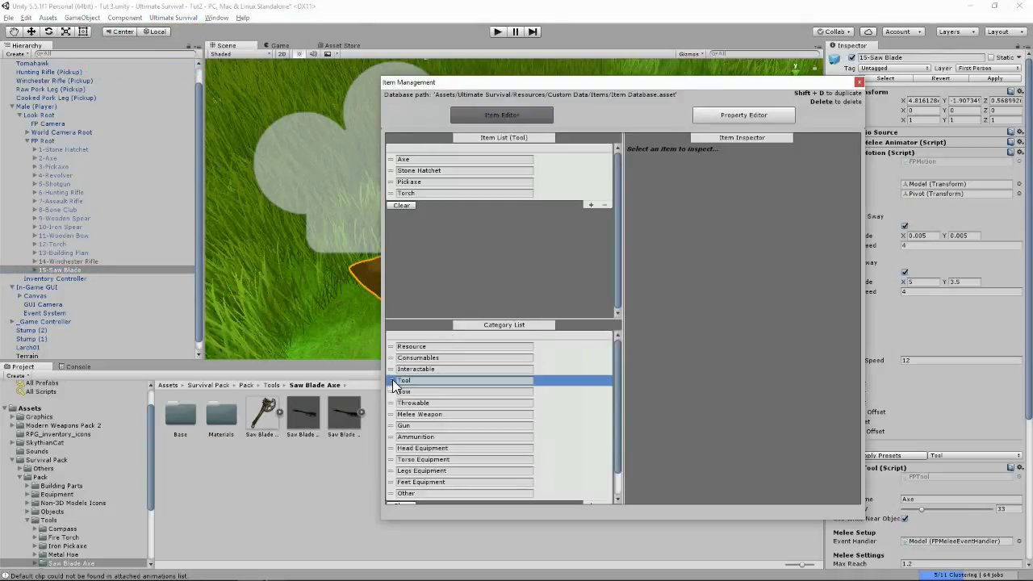
click(392, 162)
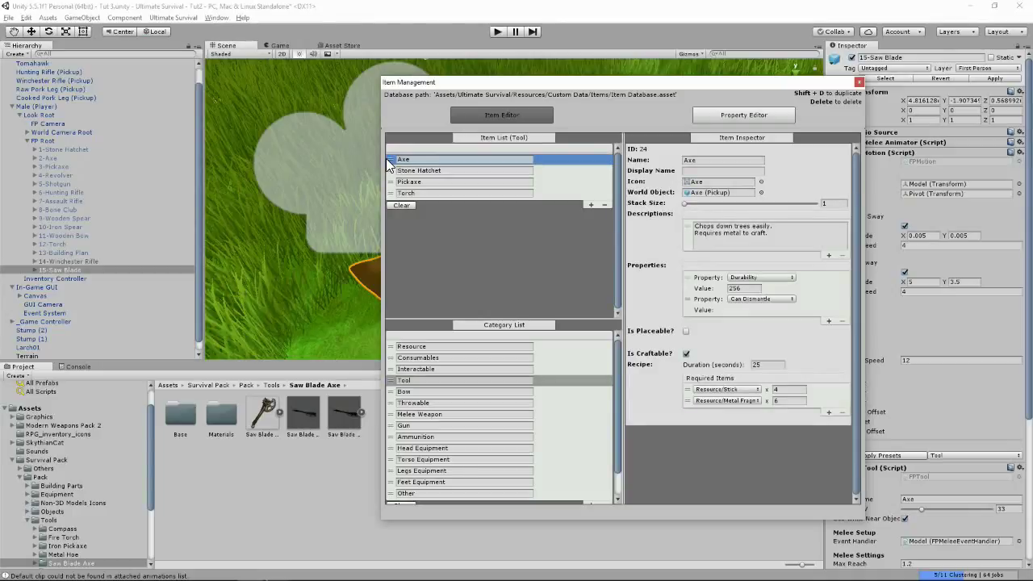
key(shift+d)
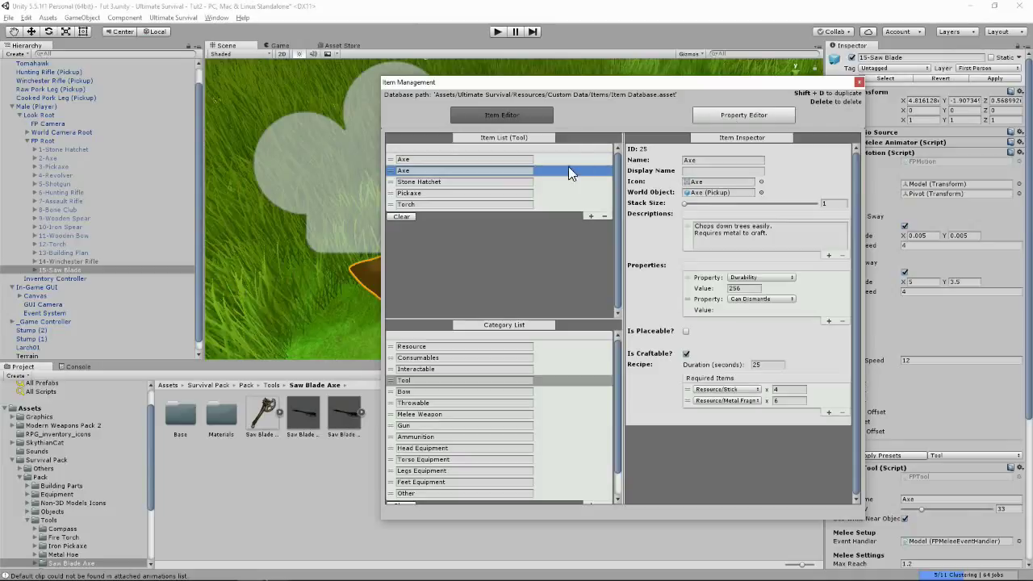
click(718, 159)
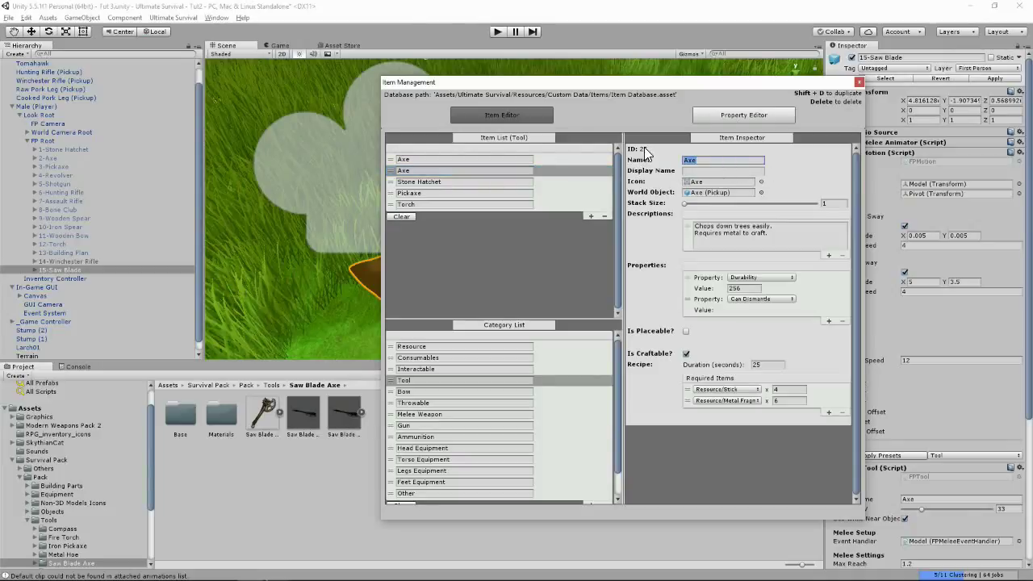
text(Saw Blade)
Step: Set the Saw Blade item's icon to the Saw Blade Axe sprite, found by searching 'saw'
click(759, 181)
text(saw)
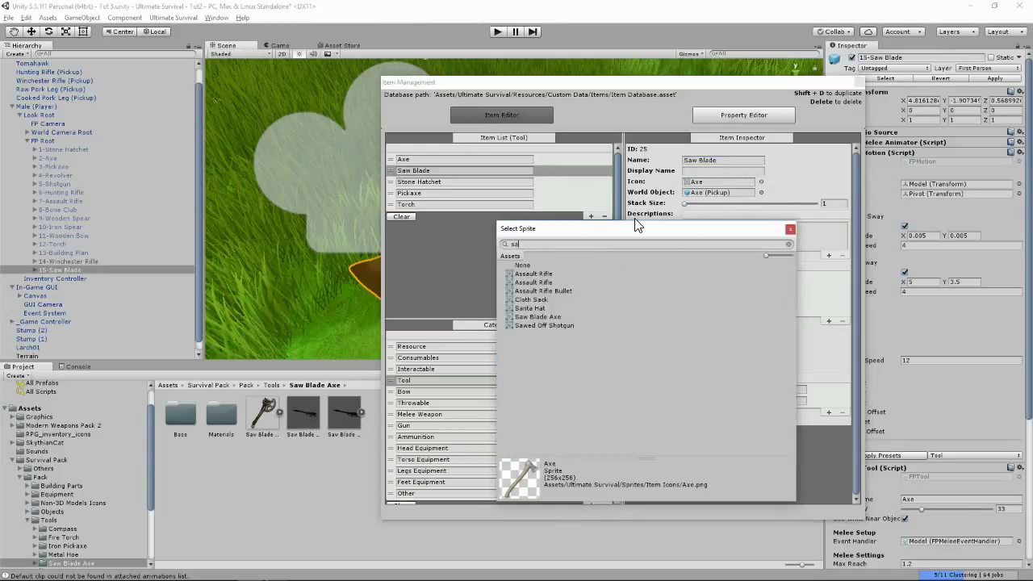
click(545, 274)
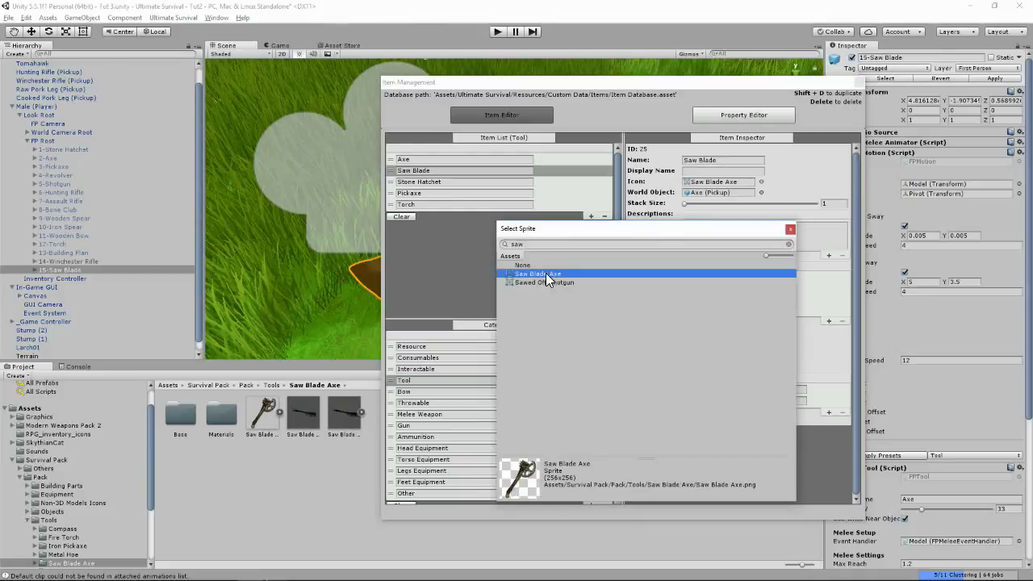
double_click(544, 274)
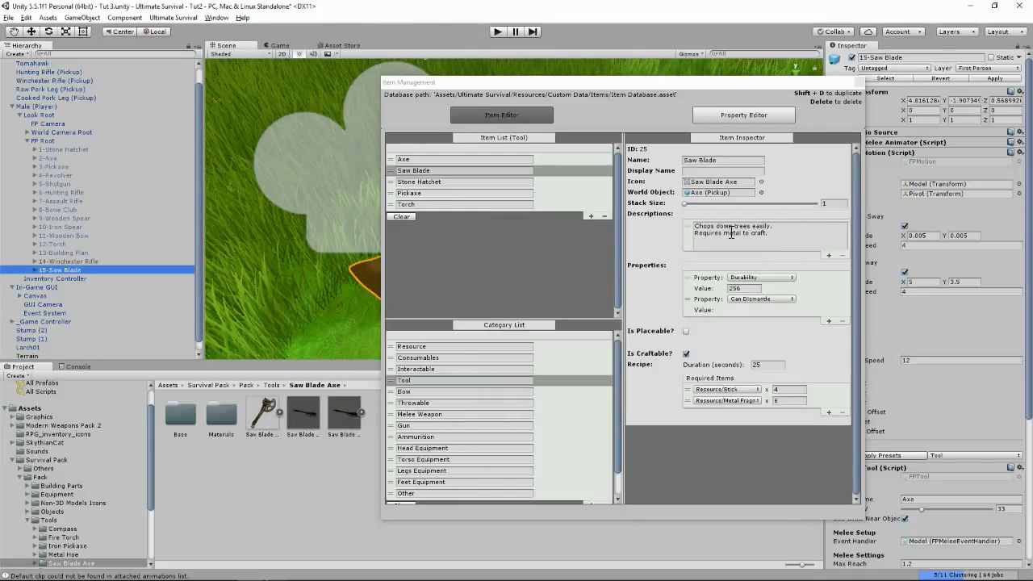
Step: Replace the description with 'Crazy Saw Blade that can be used to chop up people or chop down trees'
drag(782, 232, 700, 216)
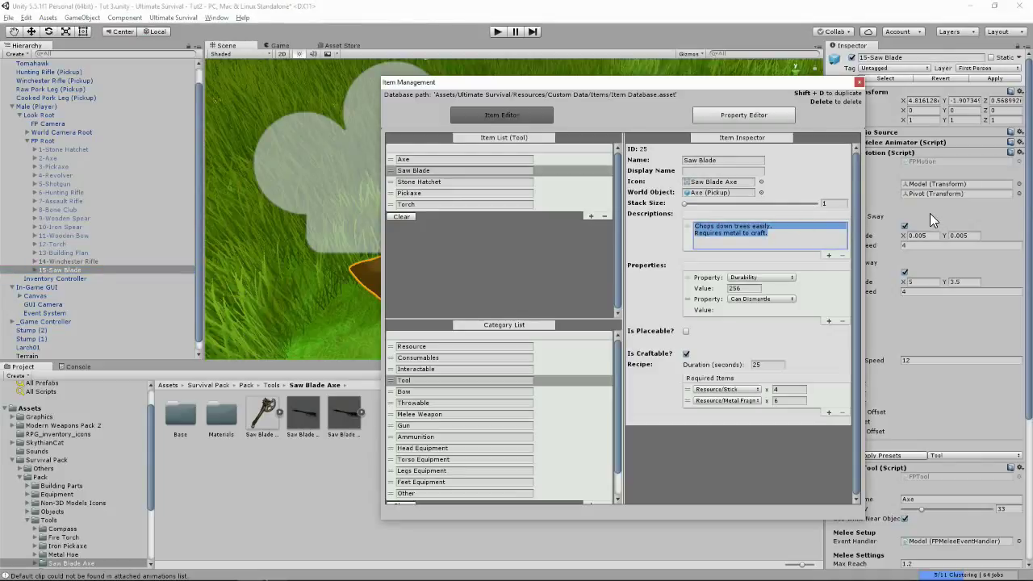
text(Cr)
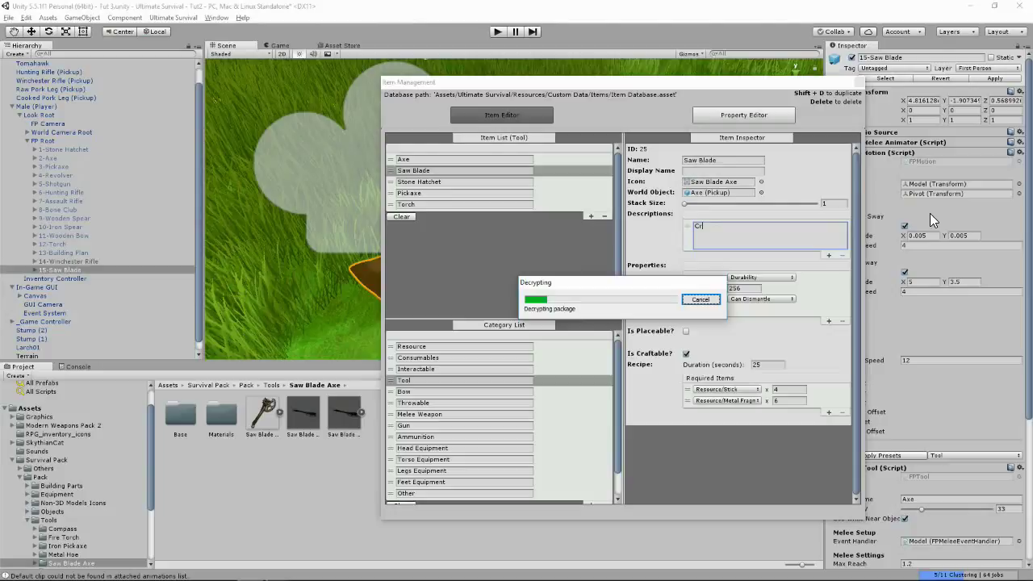
click(726, 229)
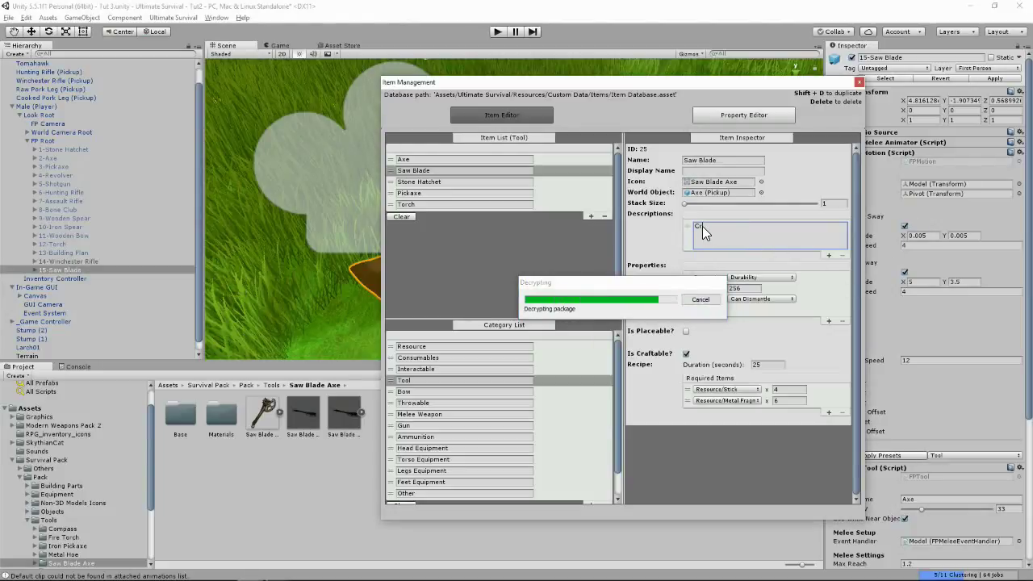
click(712, 231)
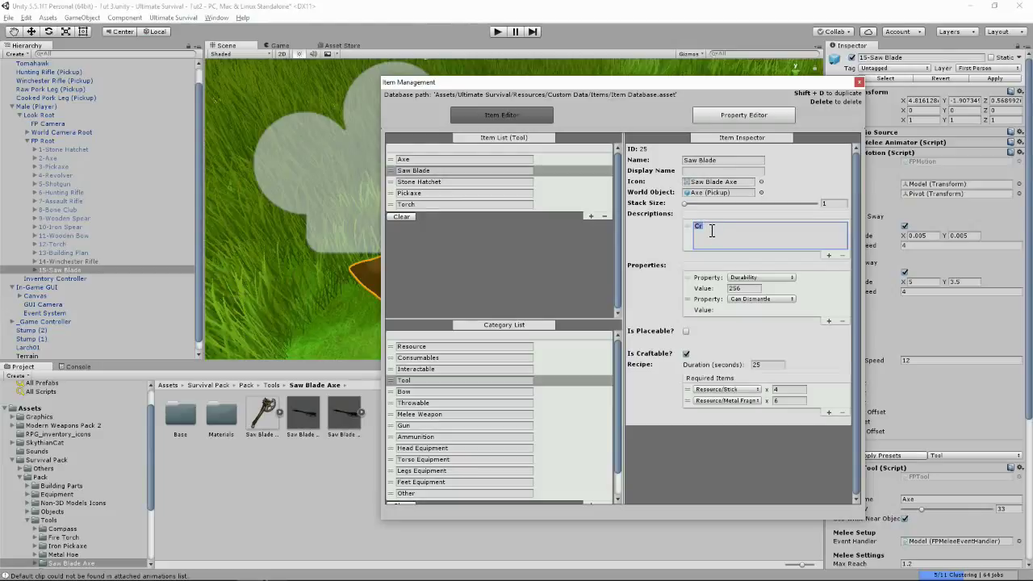
click(712, 231)
key(BackSpace)
key(BackSpace)
text(Crazy Saw Blade that can be used to chop up people or chop down trees)
click(711, 232)
Step: Close the item database and set 15-Saw Blade's FP Tool Object Name to 'Saw Blade'
click(858, 83)
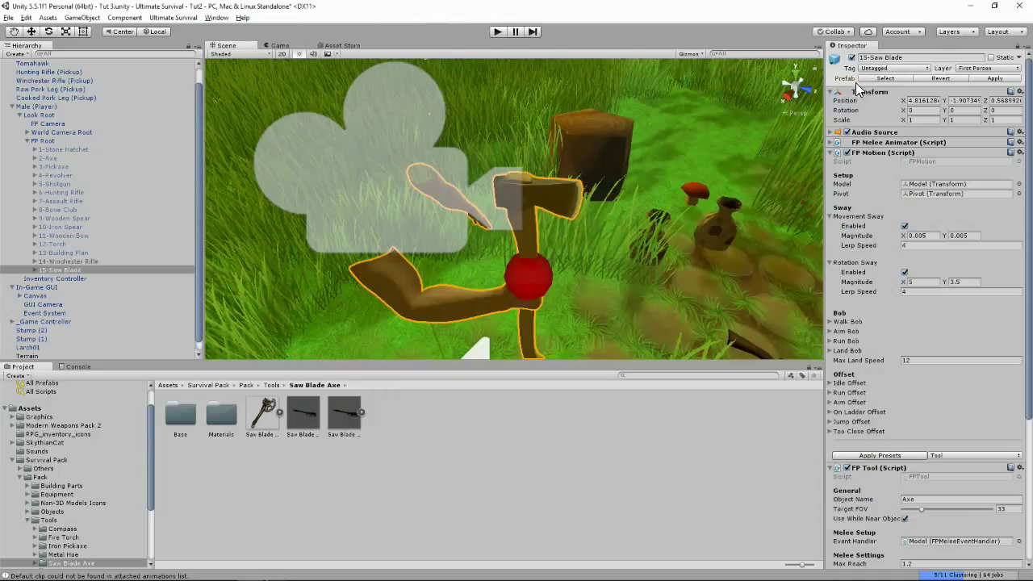
click(54, 266)
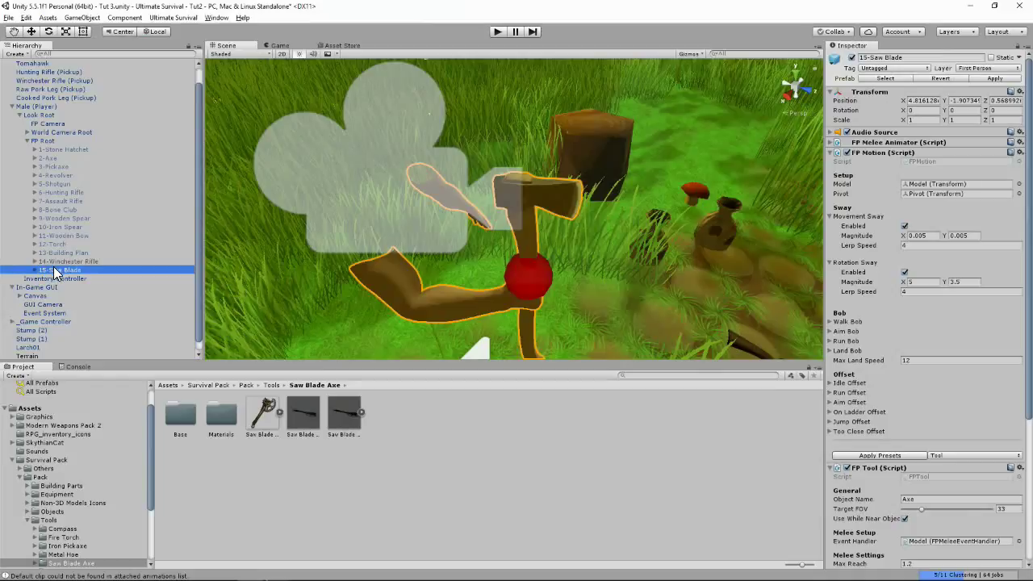
click(920, 499)
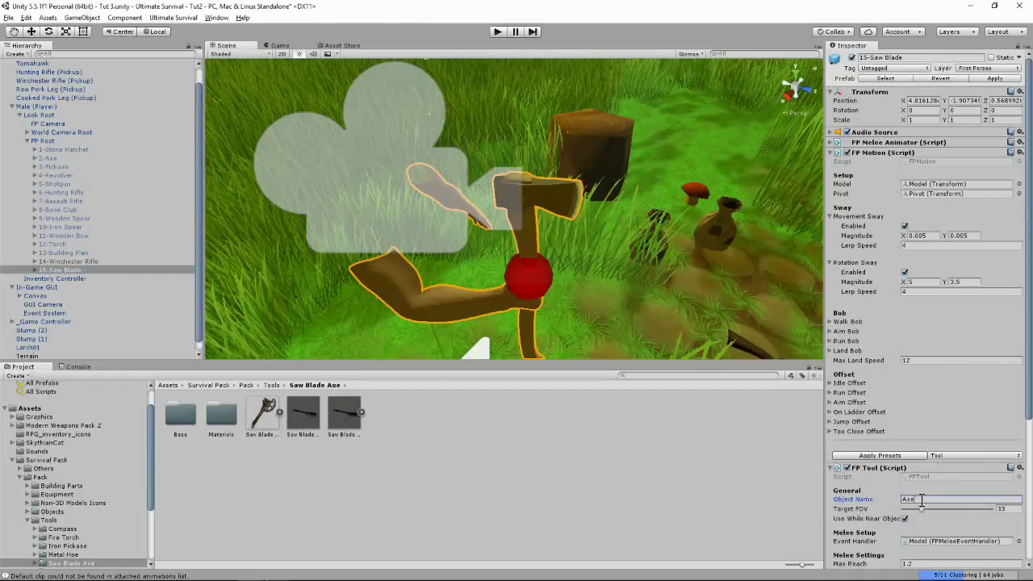
scroll(901, 426, down, 5)
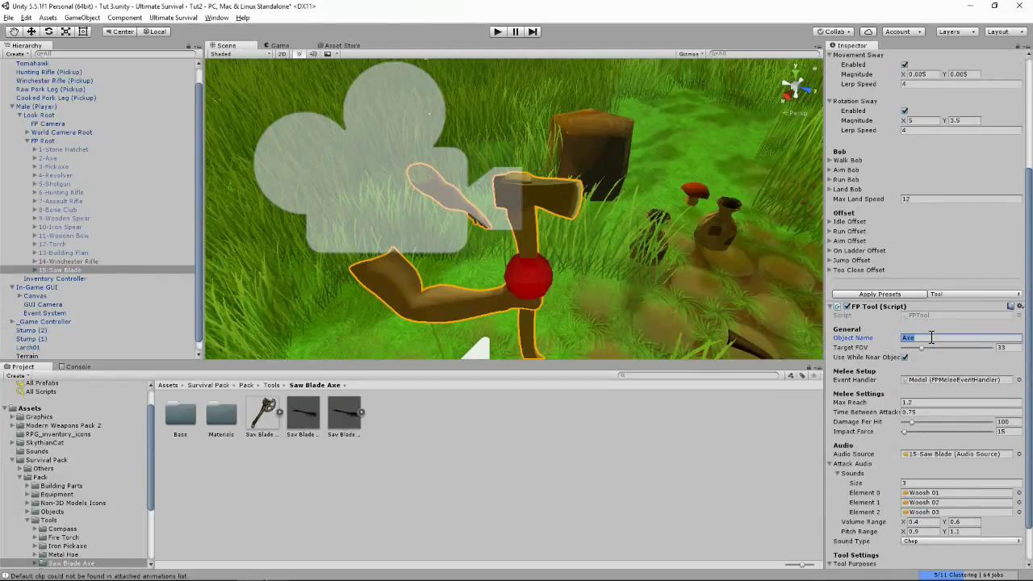
text(Saw Blade)
scroll(941, 337, up, 1)
scroll(936, 336, up, 1)
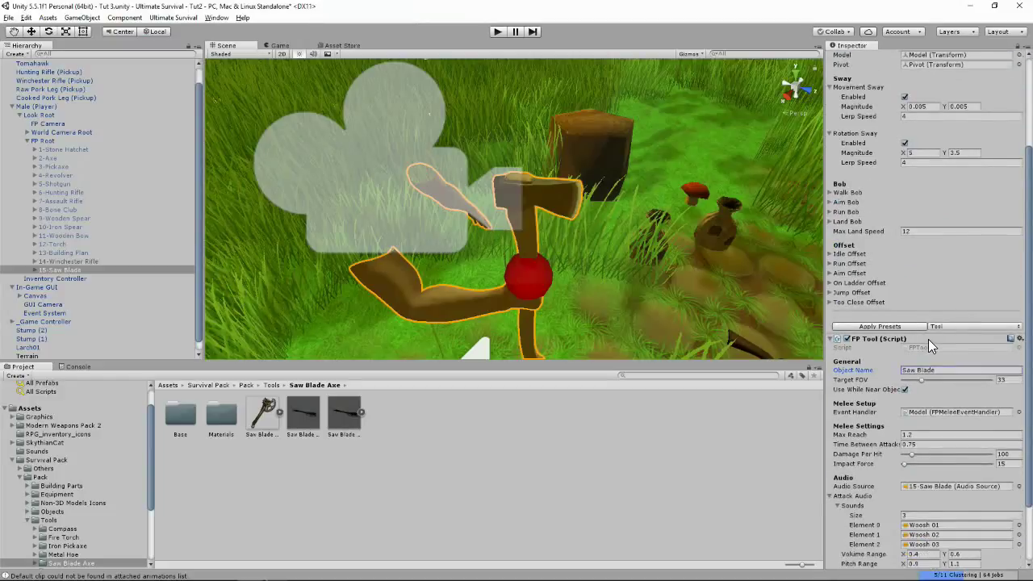
scroll(915, 345, up, 2)
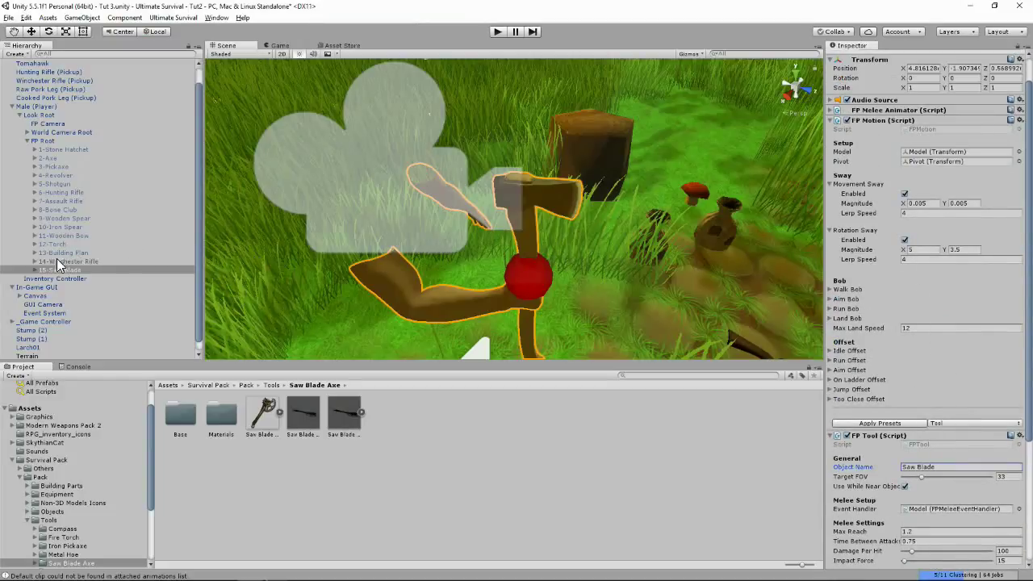
Step: Assign Model and Pivot to the FP Motion slots, then expand Model and Armature in the Hierarchy
drag(50, 270, 919, 156)
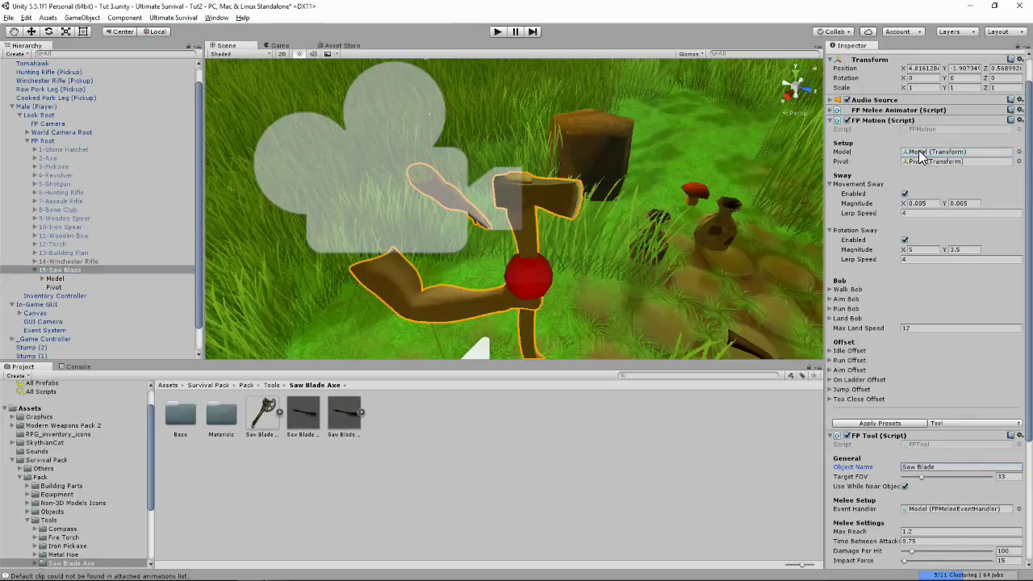
drag(48, 292, 927, 166)
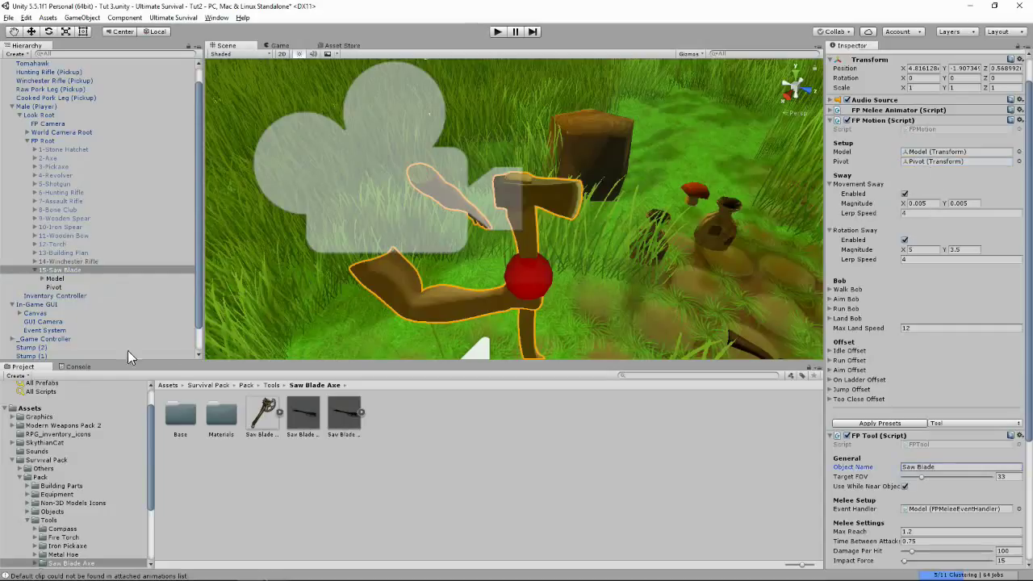
click(42, 278)
scroll(48, 282, down, 2)
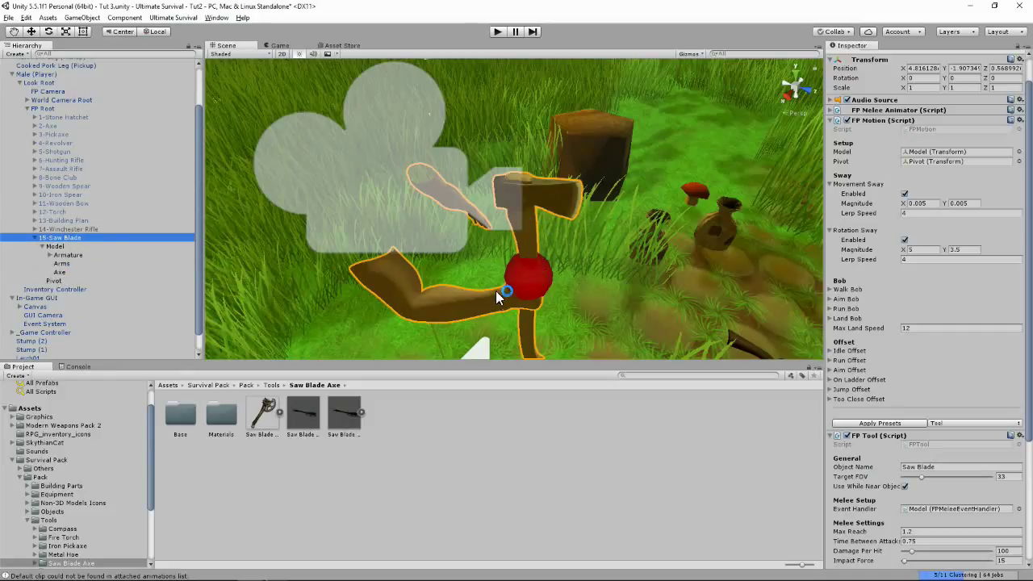
click(59, 274)
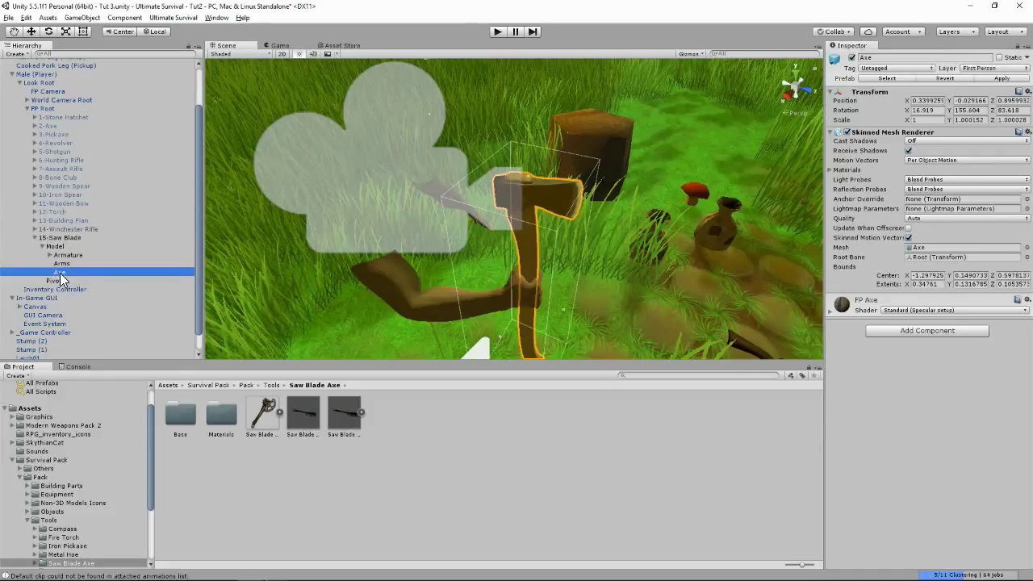
click(55, 256)
click(49, 255)
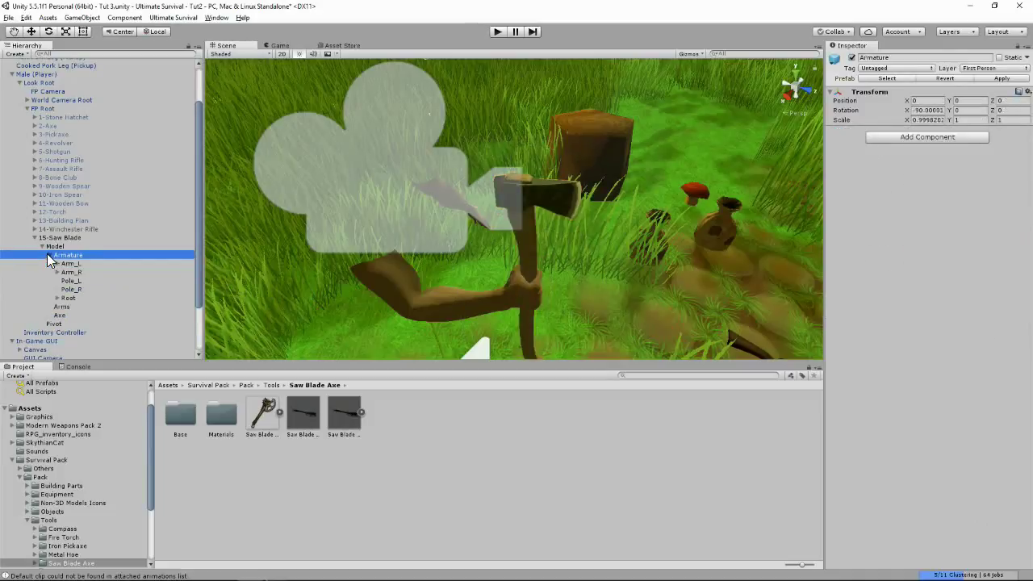
Step: Expand the armature's Root and Hand_R bones to reveal the Weapon bone
click(55, 297)
scroll(62, 294, down, 2)
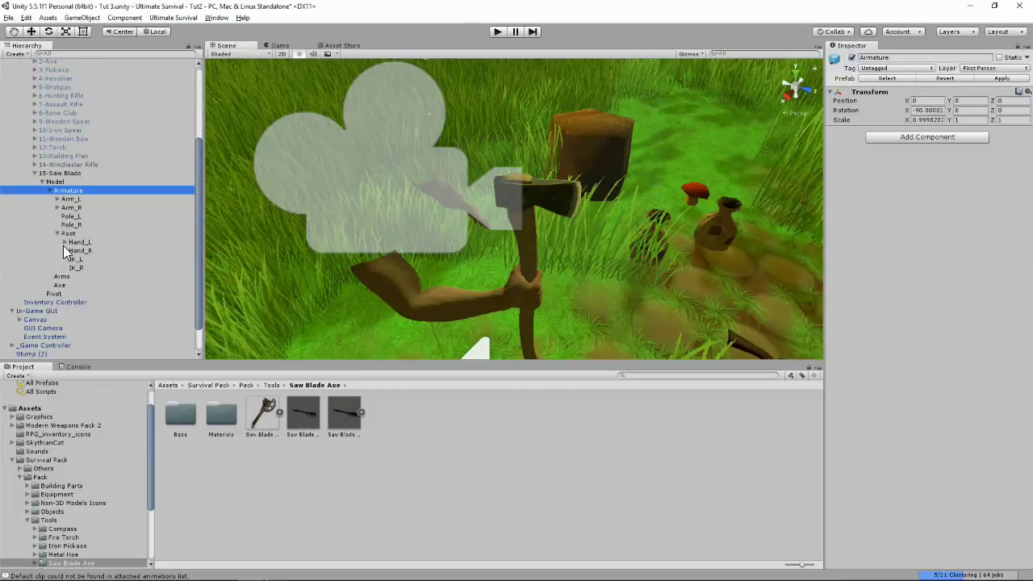
click(65, 249)
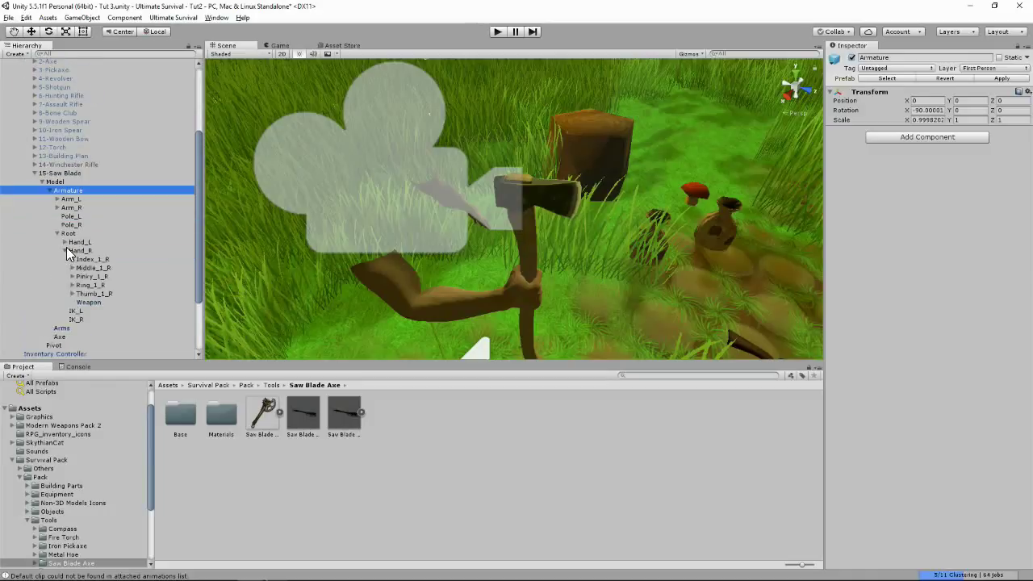
click(85, 302)
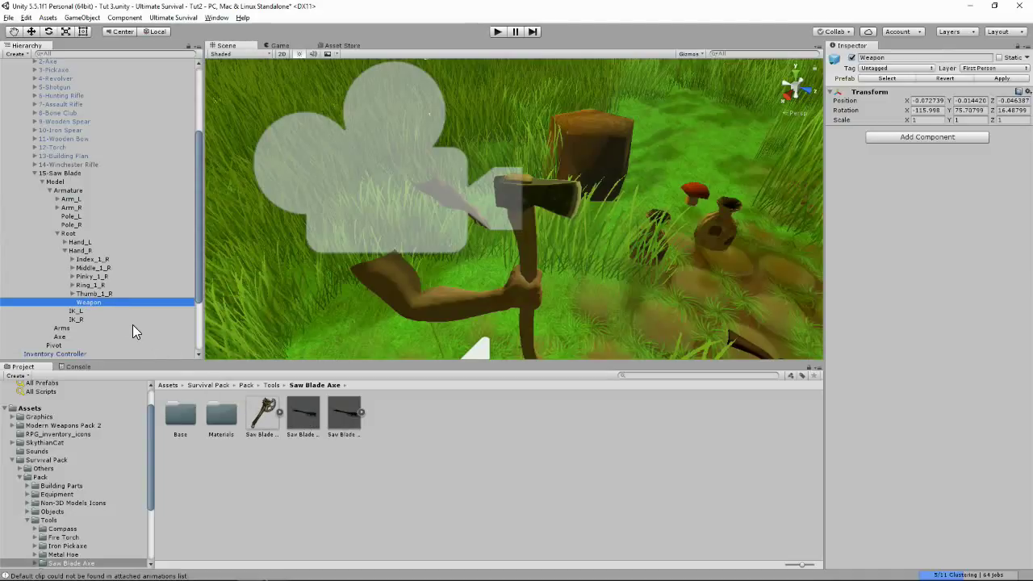
Step: Drag the Saw Blade Axe prefab into the scene and parent it under Hand_R
click(344, 417)
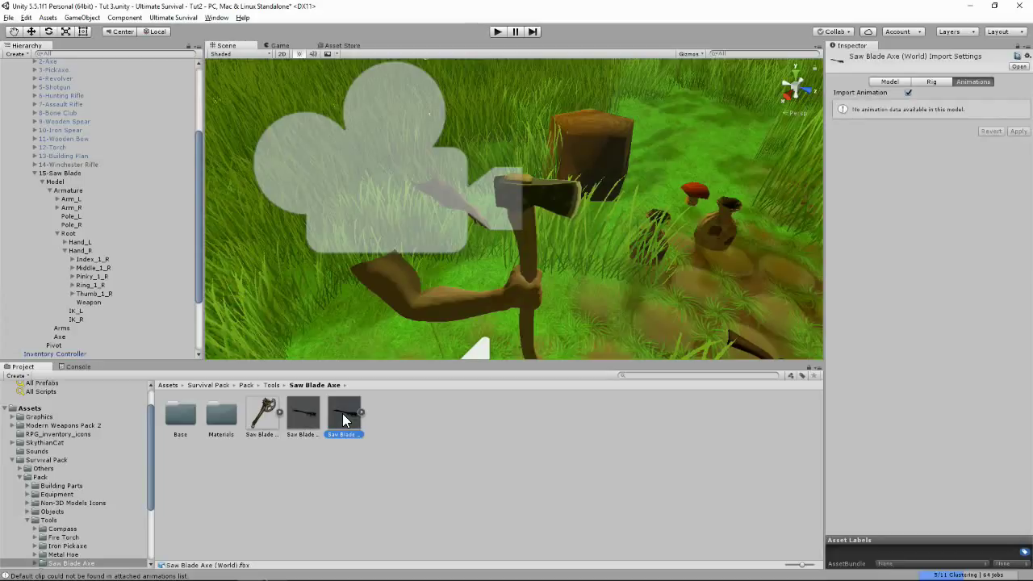
click(295, 411)
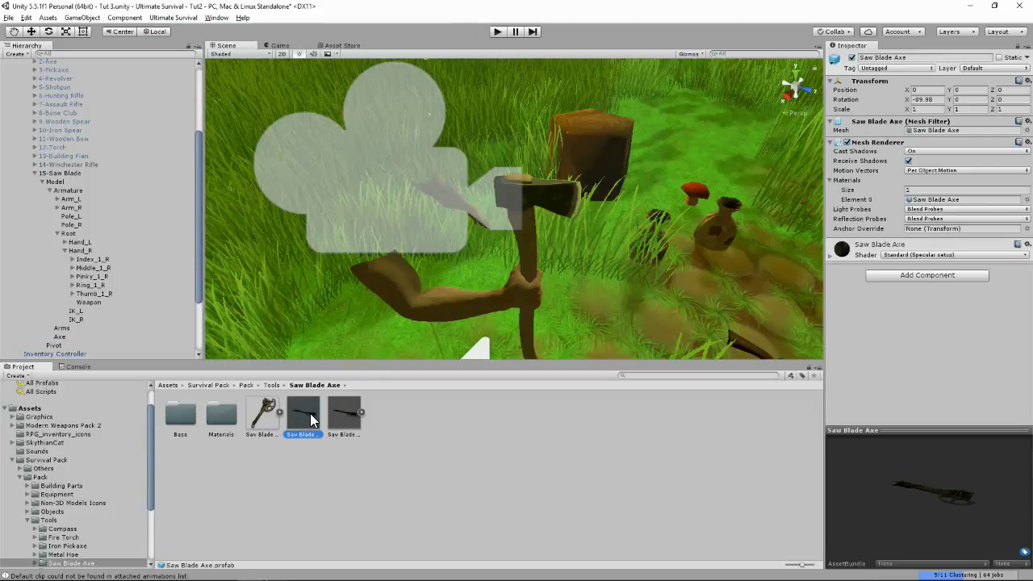
drag(311, 419, 557, 327)
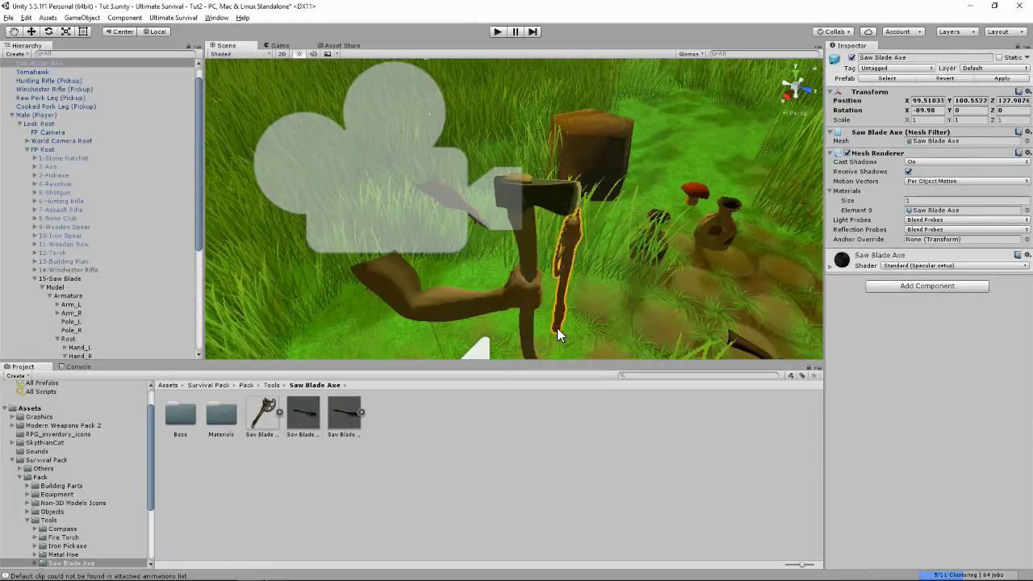
drag(30, 63, 85, 332)
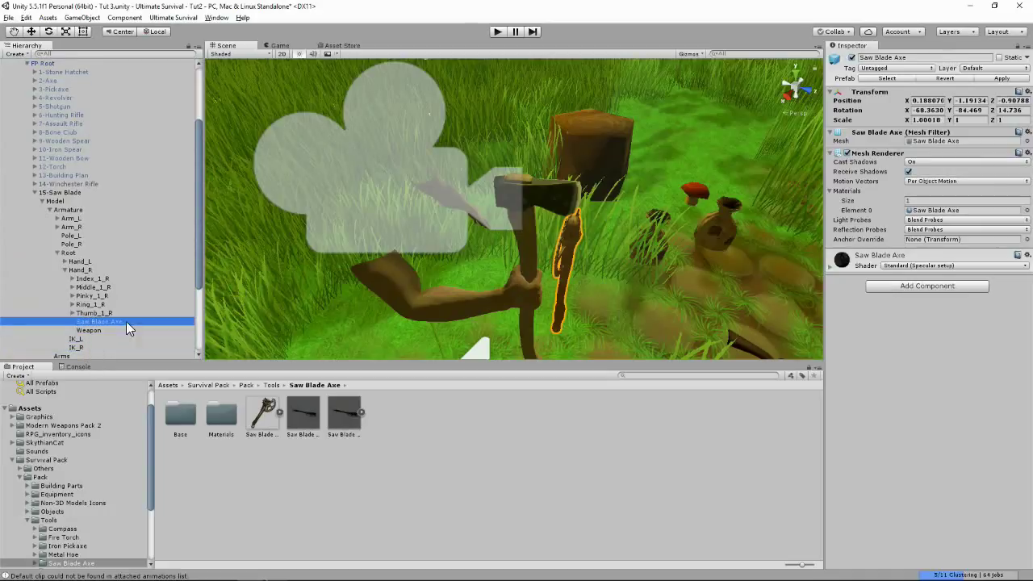
Step: Reset the Saw Blade Axe's Transform so position and rotation are zero
click(1027, 92)
click(1009, 104)
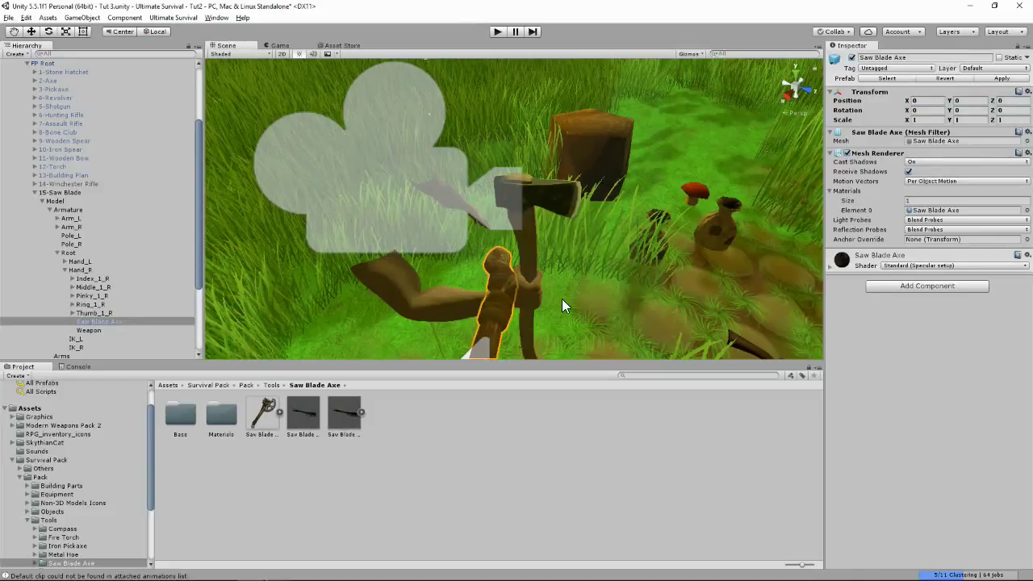
right_drag(525, 268, 451, 229)
scroll(452, 238, up, 2)
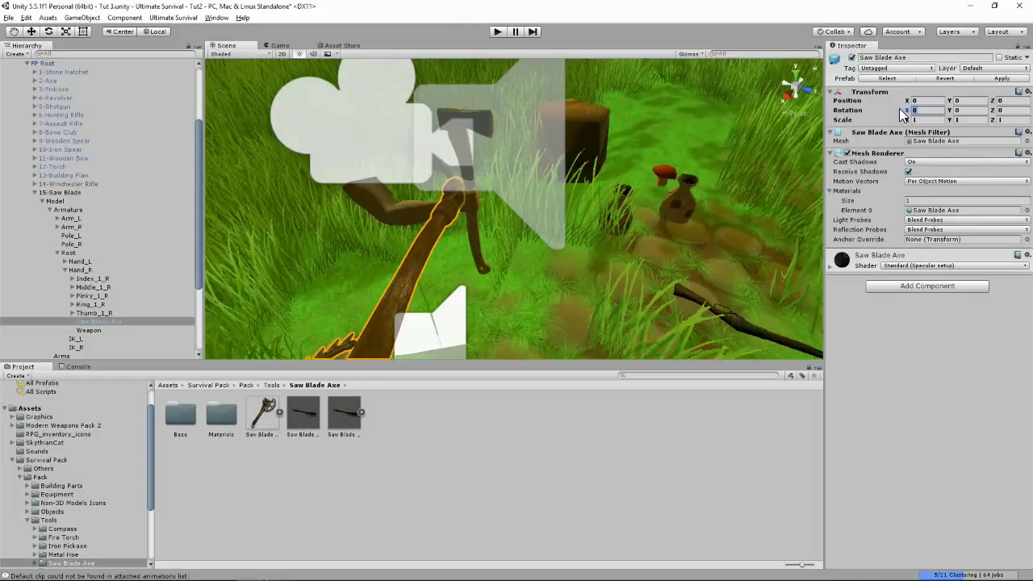
Step: Set the Saw Blade Axe's rotation to X 260 and Y 180, checking it in the Scene view
text(90)
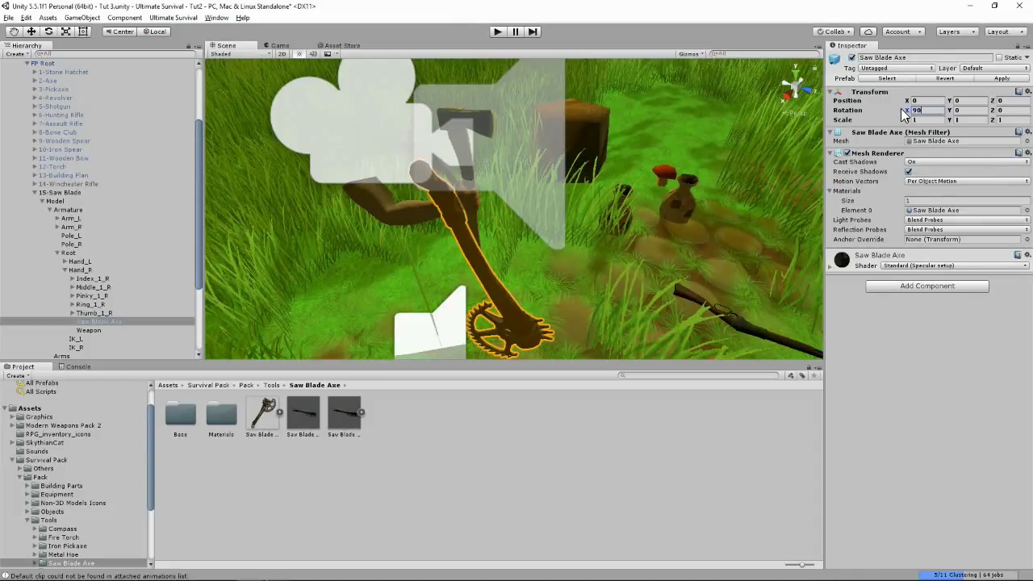
text(180)
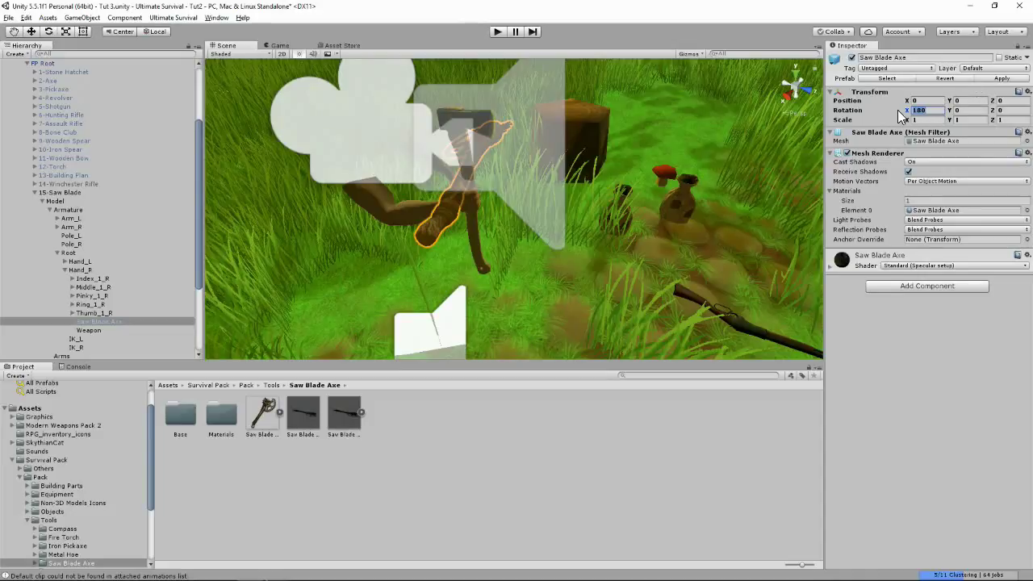
text(270)
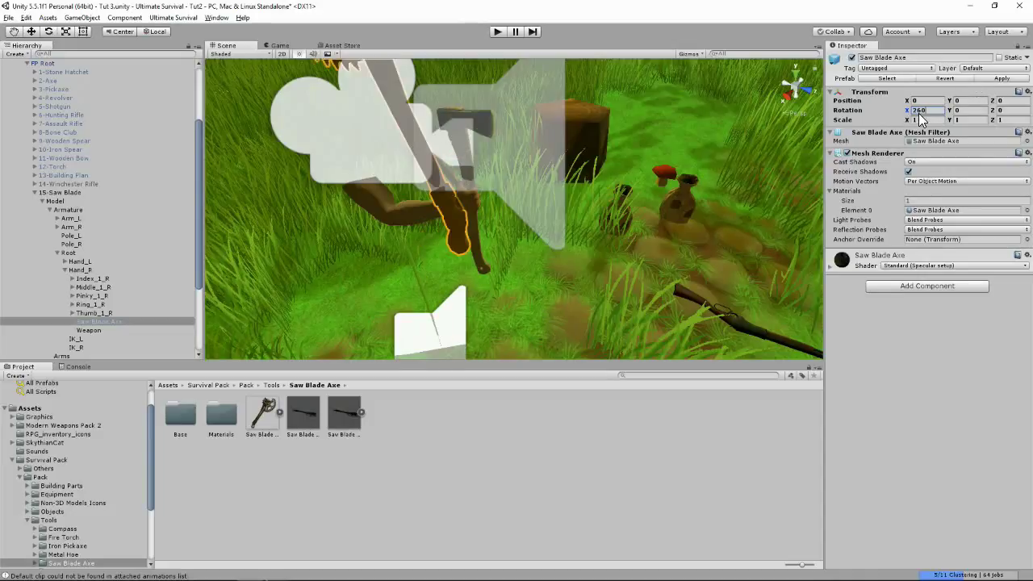
scroll(548, 155, up, 3)
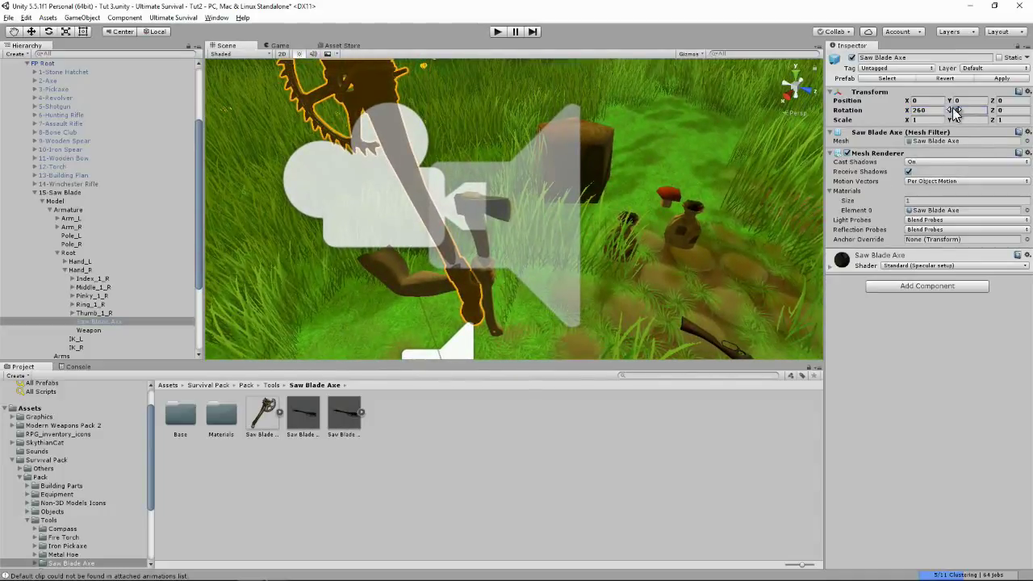
click(963, 109)
text(180)
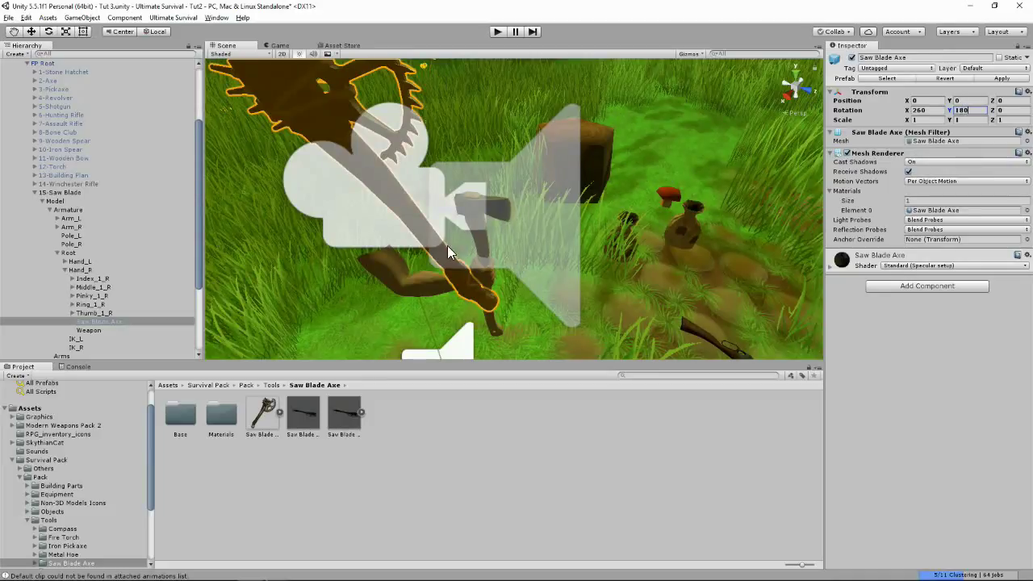
mouse_move(448, 247)
middle_down()
mouse_move(406, 265)
mouse_move(554, 247)
mouse_move(421, 272)
mouse_move(587, 256)
mouse_move(464, 238)
middle_up()
alt+drag(463, 239, 428, 270)
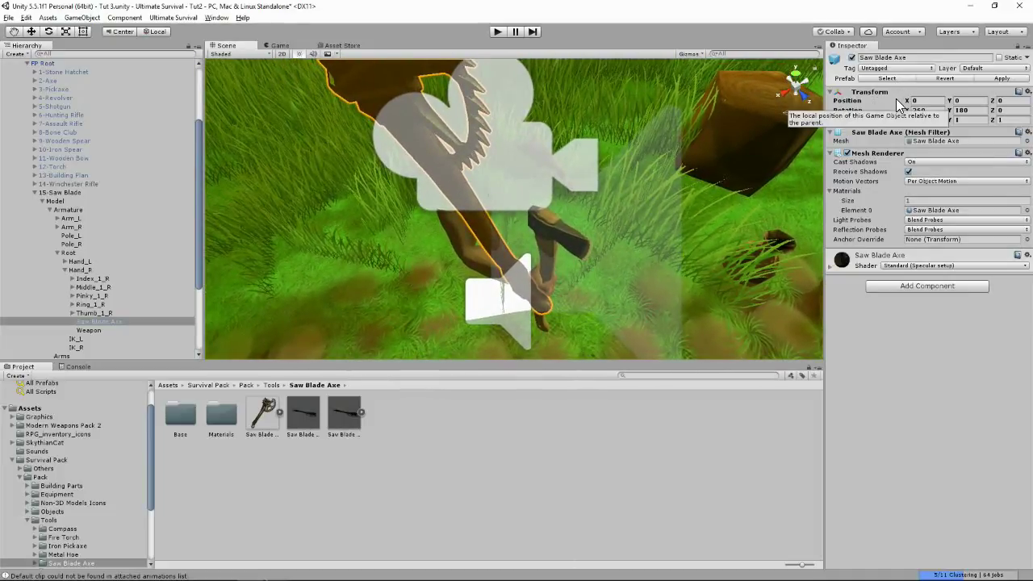
Step: Try a scale of 0.45 on the Saw Blade Axe's X and Z axes
click(928, 119)
text(0.4)
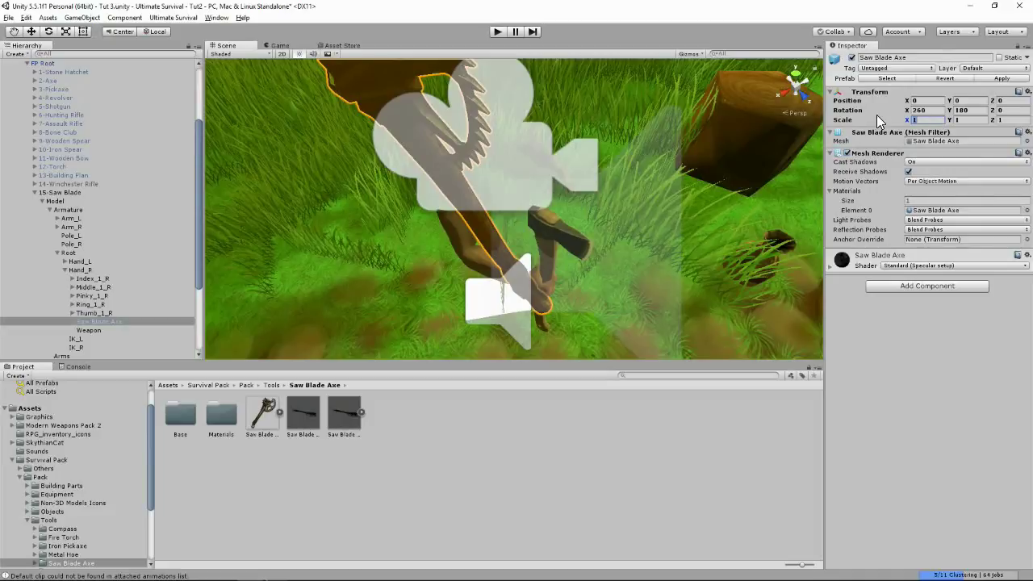
text(5)
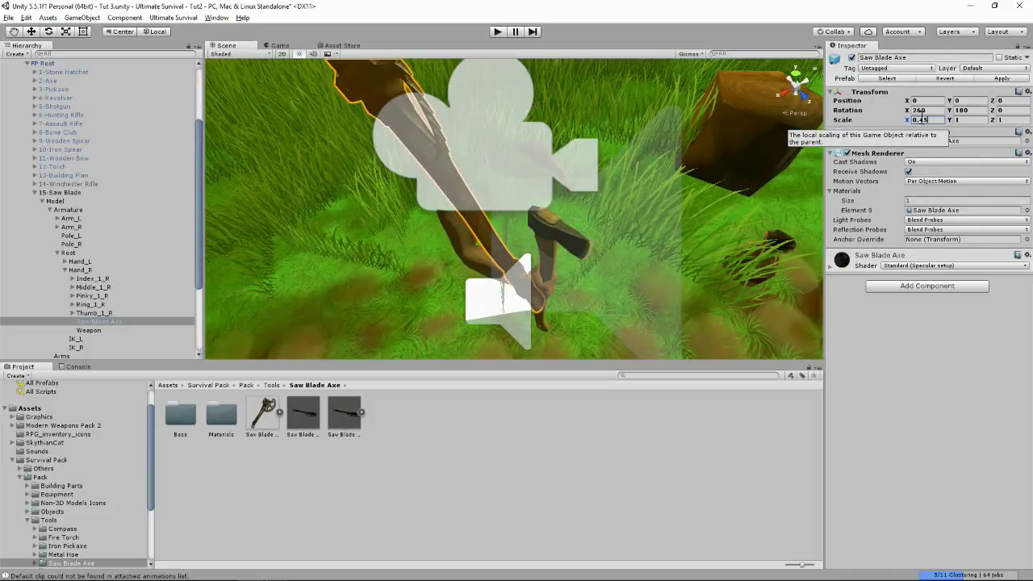
key(Tab)
text(0.45)
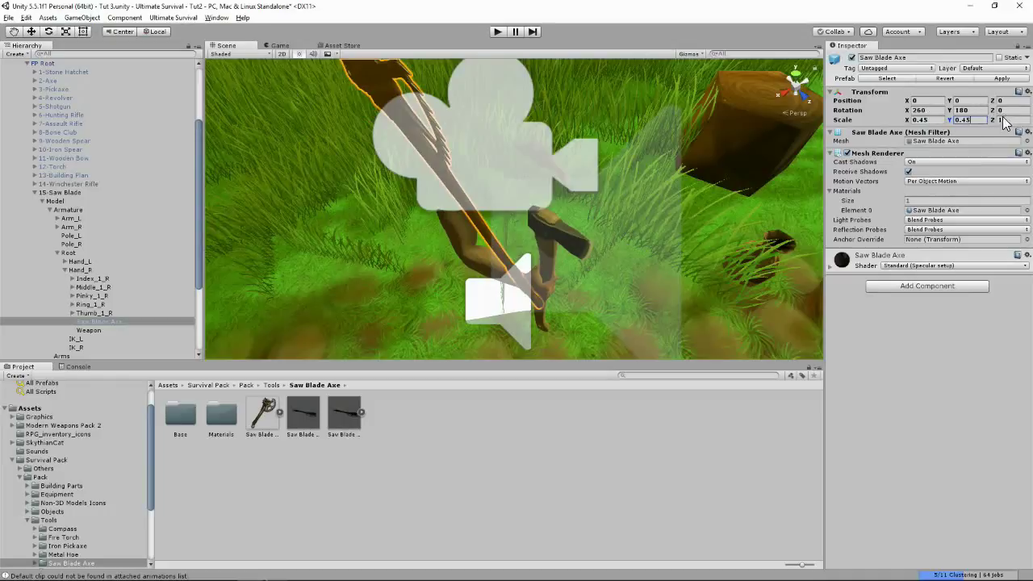
key(Tab)
text(0.458)
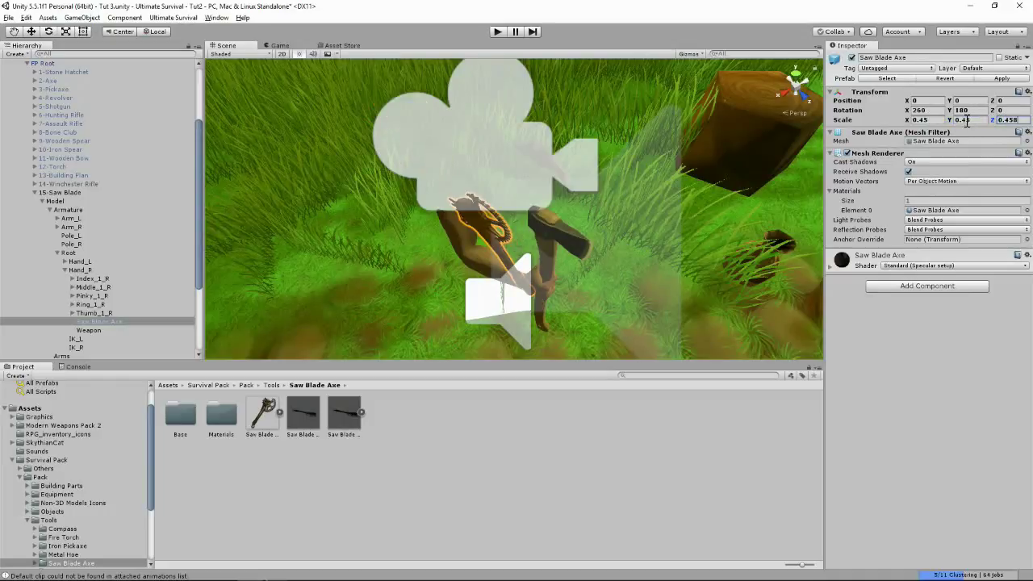
key(BackSpace)
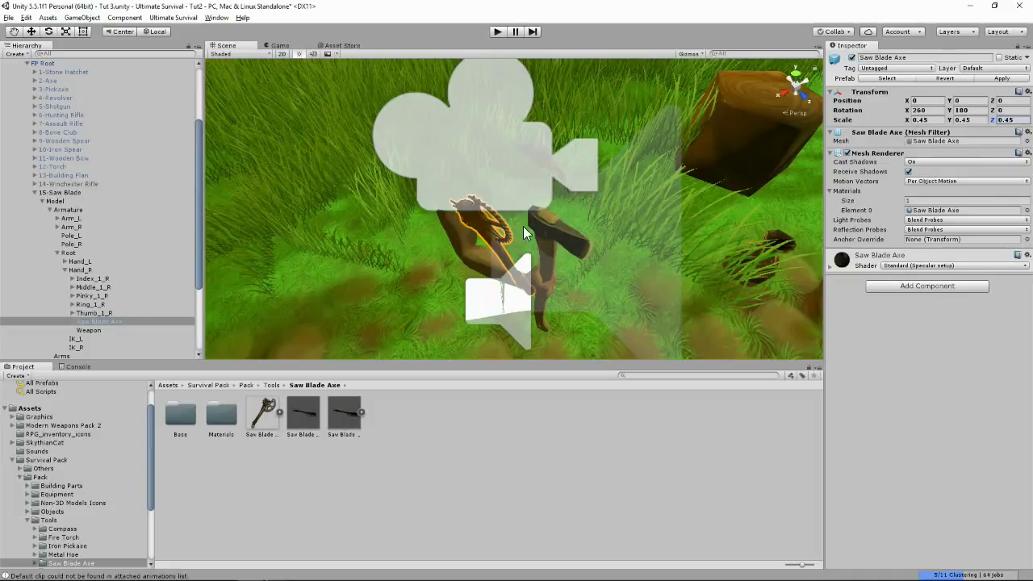
scroll(572, 155, up, 5)
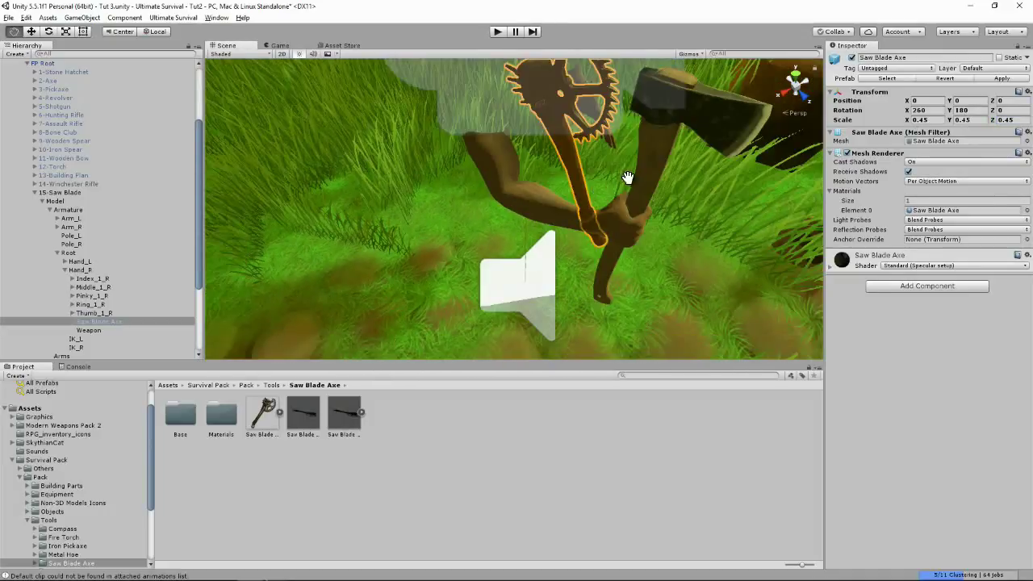
alt+drag(622, 180, 596, 200)
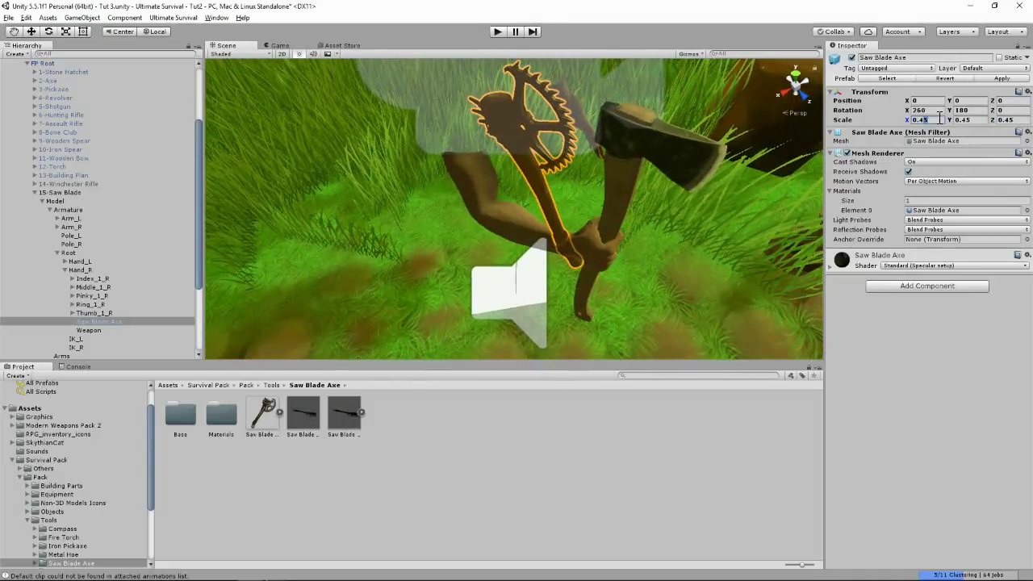
Step: Set the Saw Blade Axe's Scale X, Y and Z all to 0.5
text(0.5)
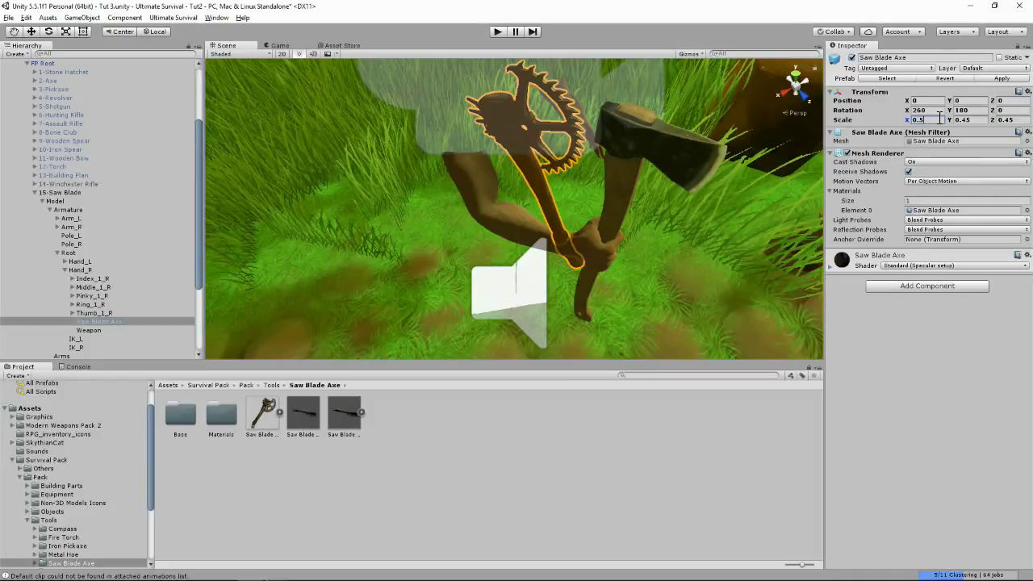
click(963, 120)
text(0.5)
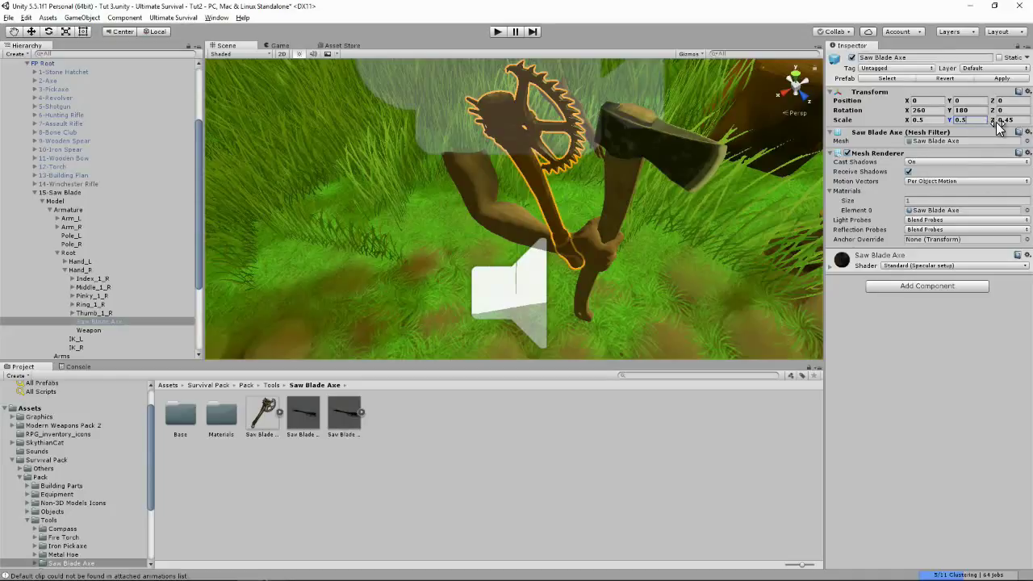
click(1007, 120)
text(0.5)
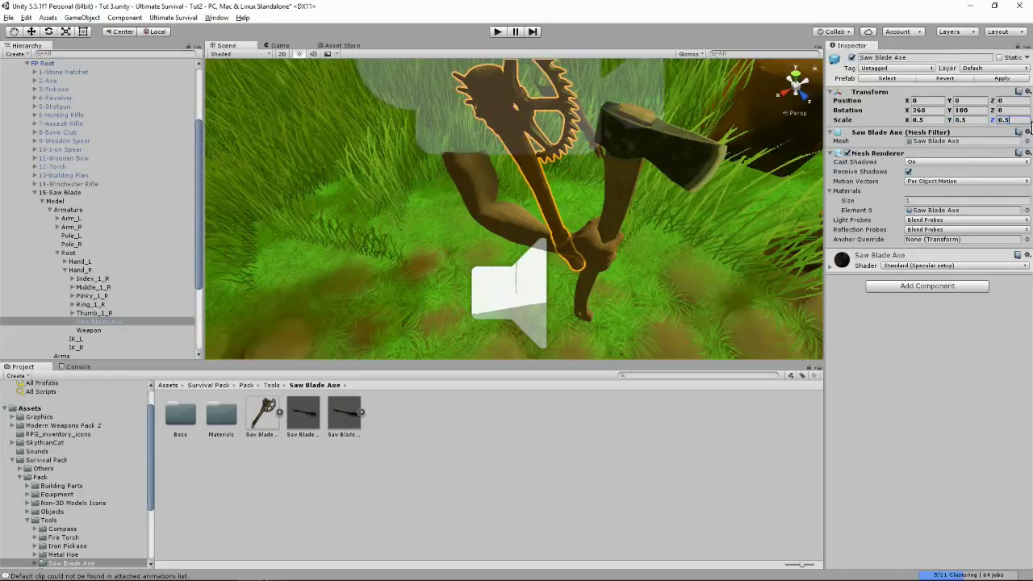
middle_drag(548, 197, 531, 212)
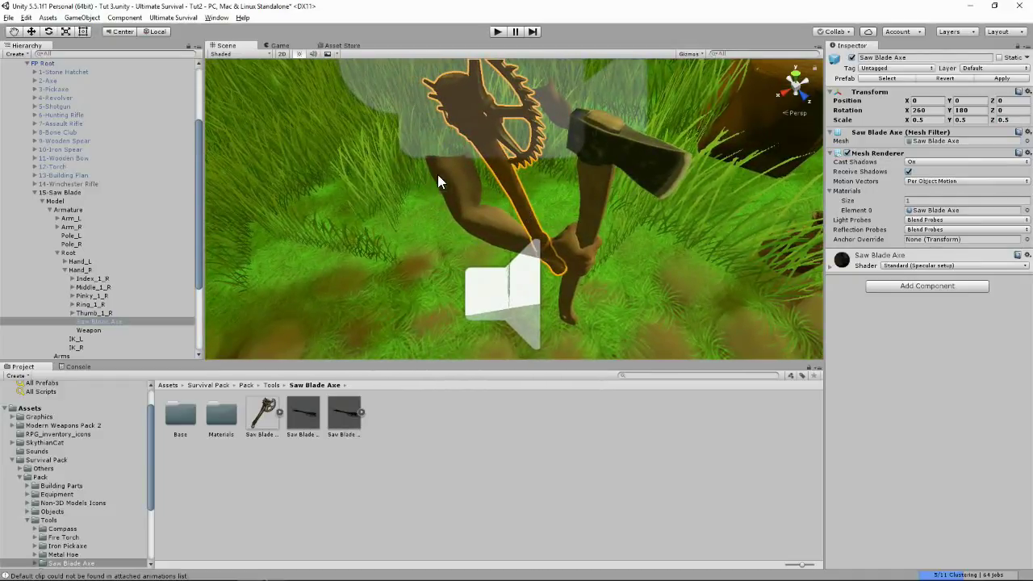
Step: Move and tilt the Saw Blade Axe toward the right hand with the Move and Rotate tools
click(31, 30)
drag(555, 198, 623, 197)
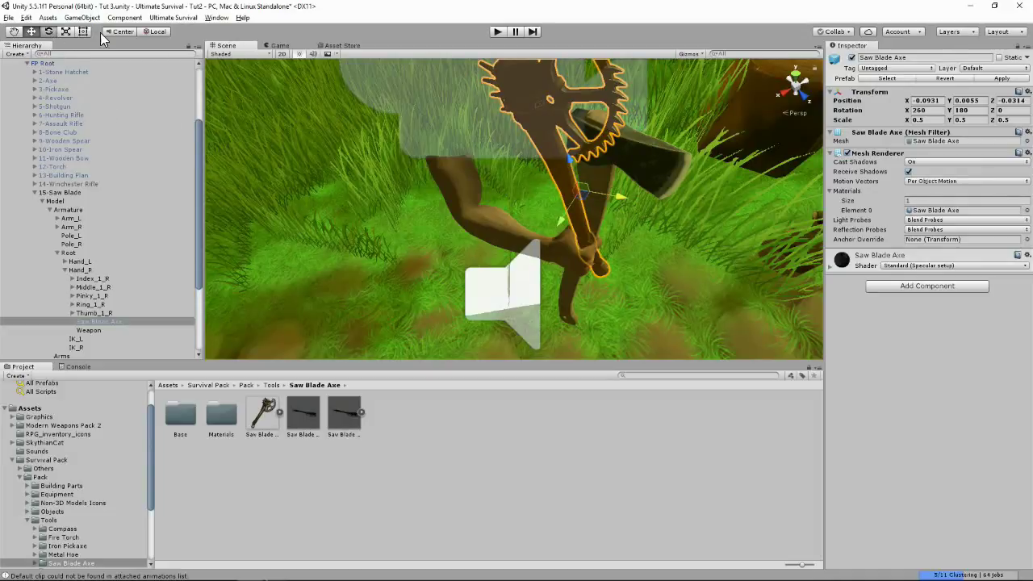
key(e)
drag(569, 155, 589, 162)
key(w)
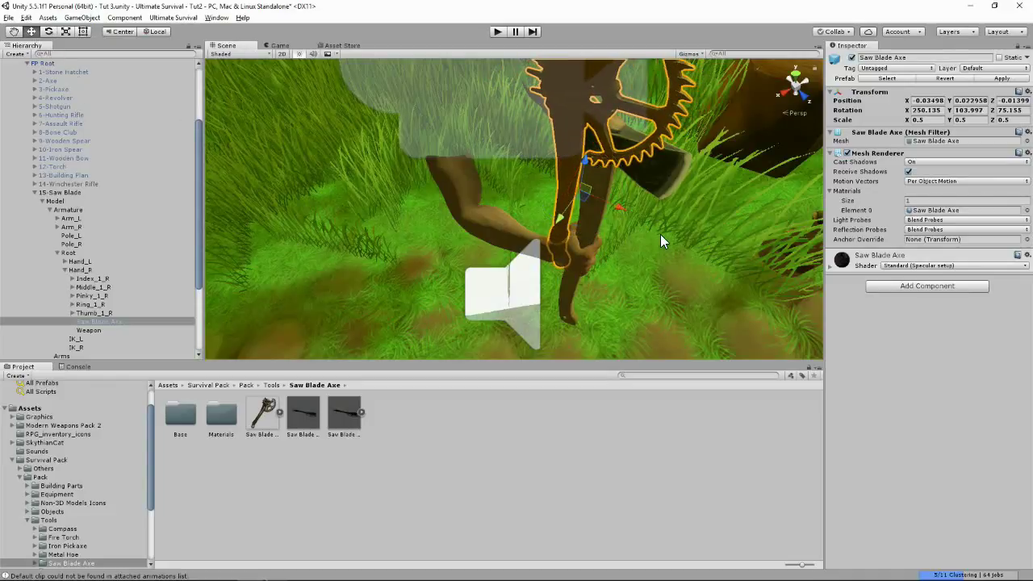
mouse_move(621, 206)
mouse_down()
mouse_move(649, 216)
mouse_move(618, 193)
mouse_up()
Step: Rotate the axe so its handle lines up with the hand's fingers, about 250.8, 92.6, 85.9
middle_drag(618, 194, 489, 192)
alt+drag(489, 193, 431, 227)
alt+drag(529, 250, 490, 258)
scroll(490, 258, up, 2)
middle_drag(490, 258, 451, 240)
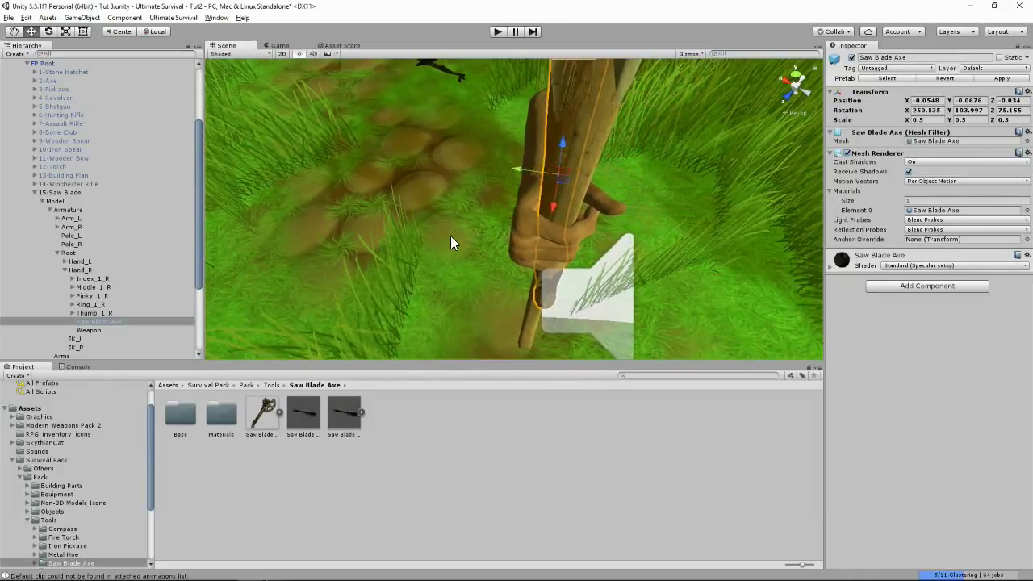
alt+drag(452, 240, 387, 239)
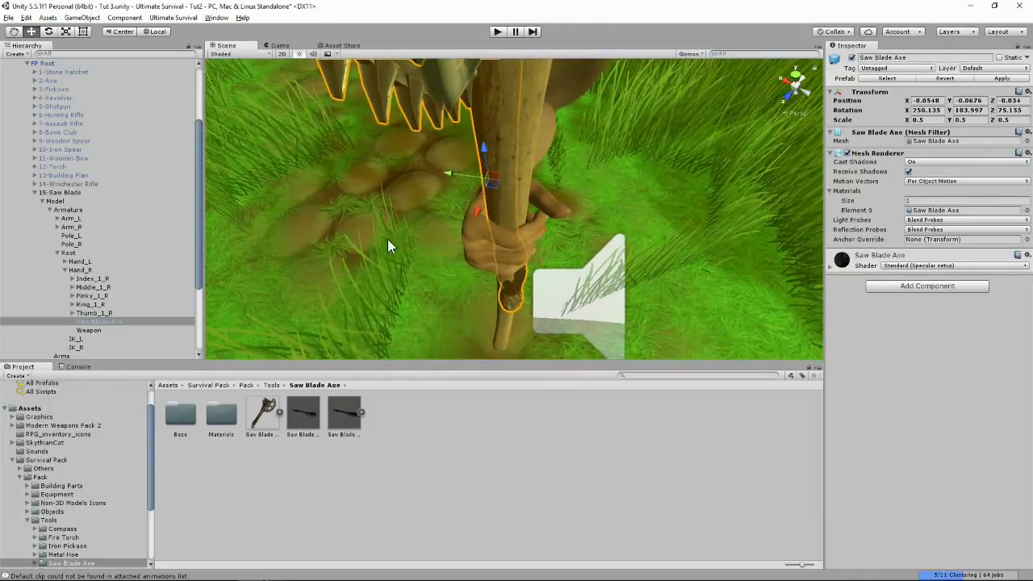
click(49, 31)
drag(491, 142, 360, 199)
click(30, 31)
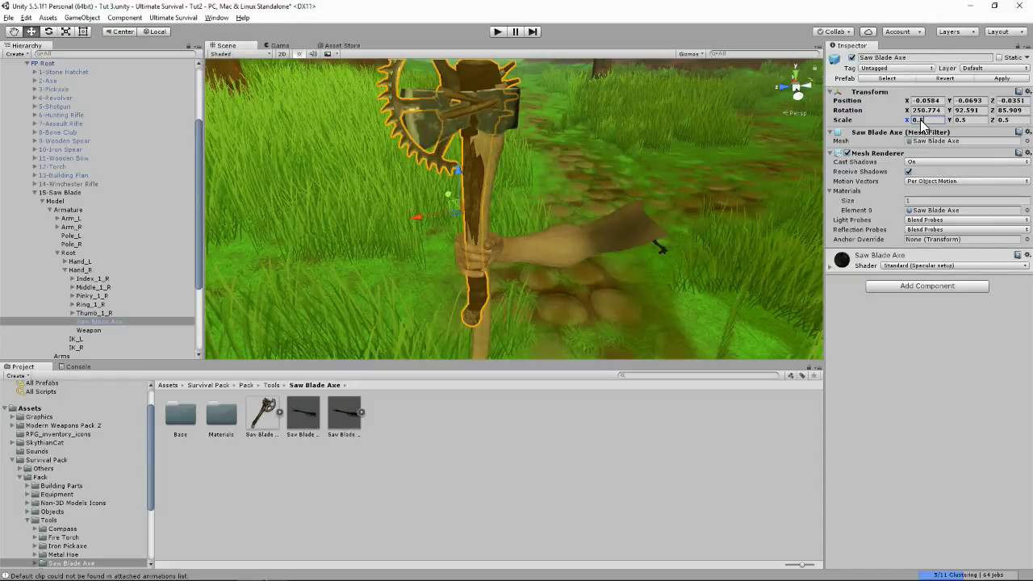
Step: Set the Saw Blade Axe's Scale X, Y and Z to 0.6
text(6)
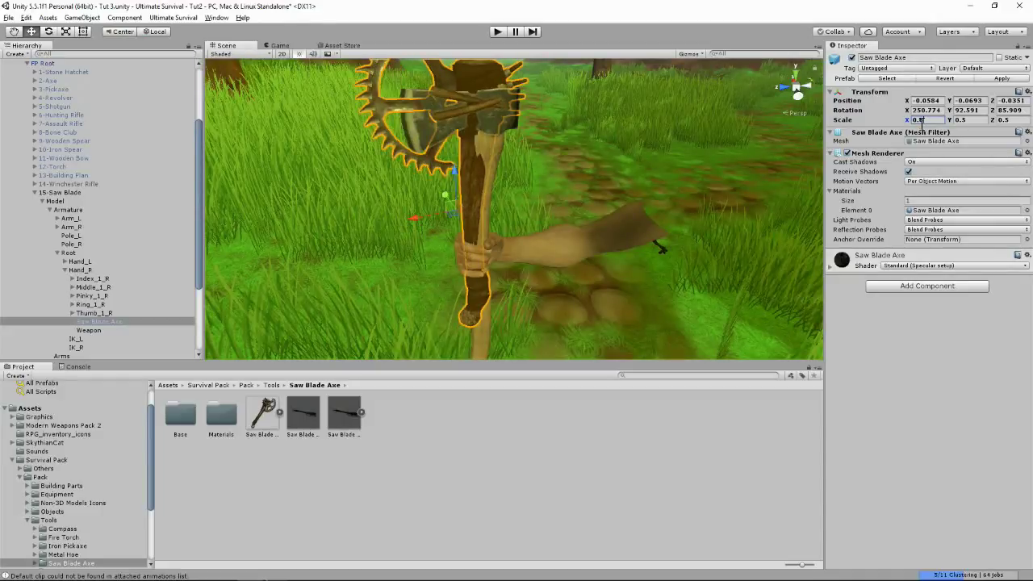
click(962, 120)
text(0.6)
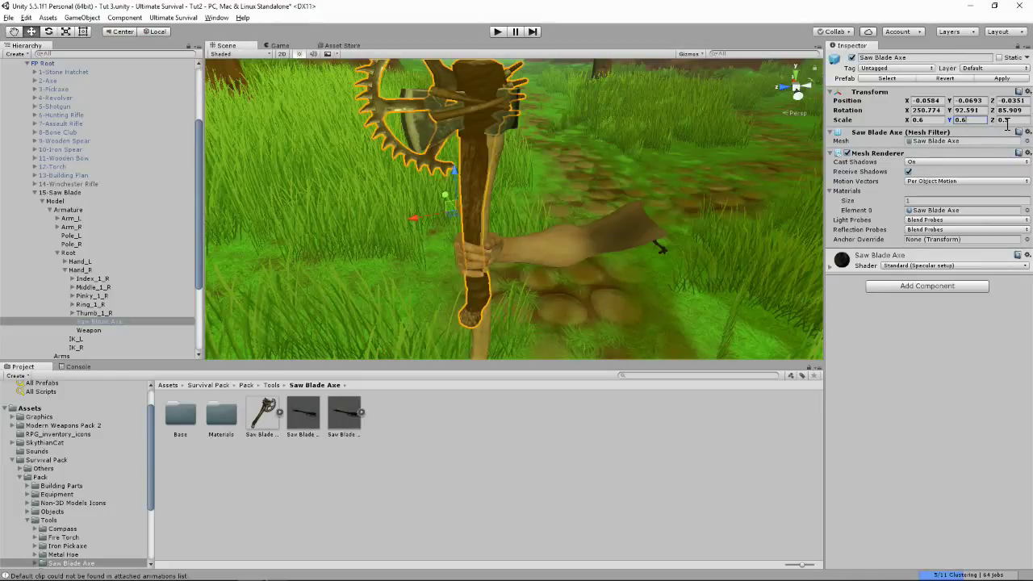
click(1015, 119)
text(0.6)
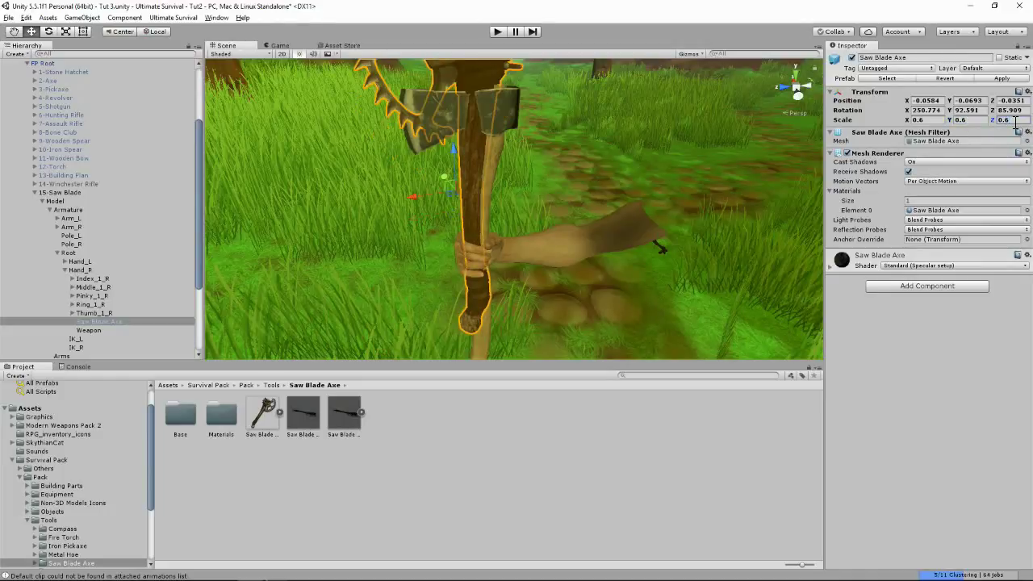
Step: Lower the axe into the grip at about -0.022, -0.1516, -0.0373 and check it from several angles
drag(460, 145, 452, 184)
drag(413, 226, 598, 246)
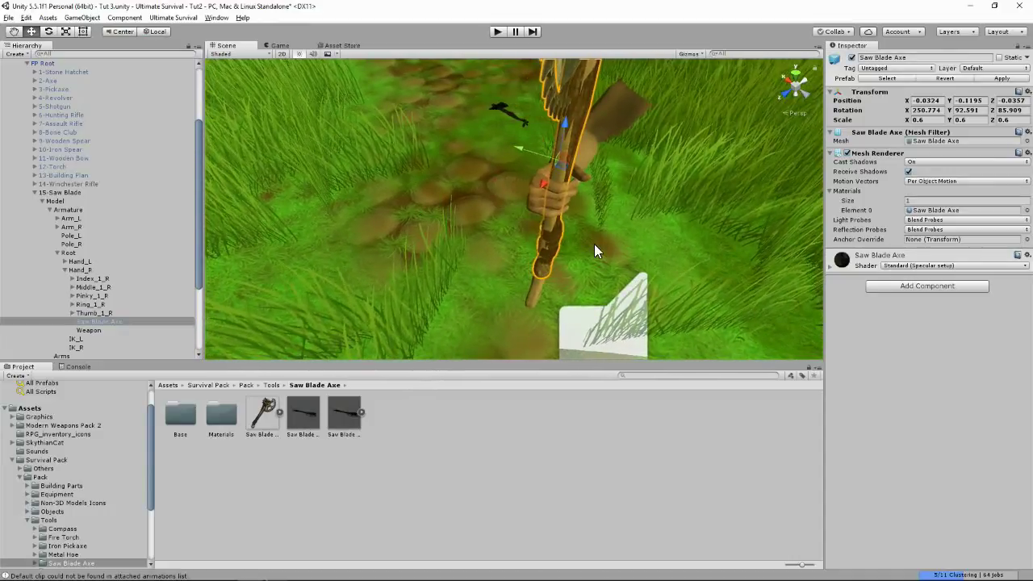
scroll(594, 244, up, 5)
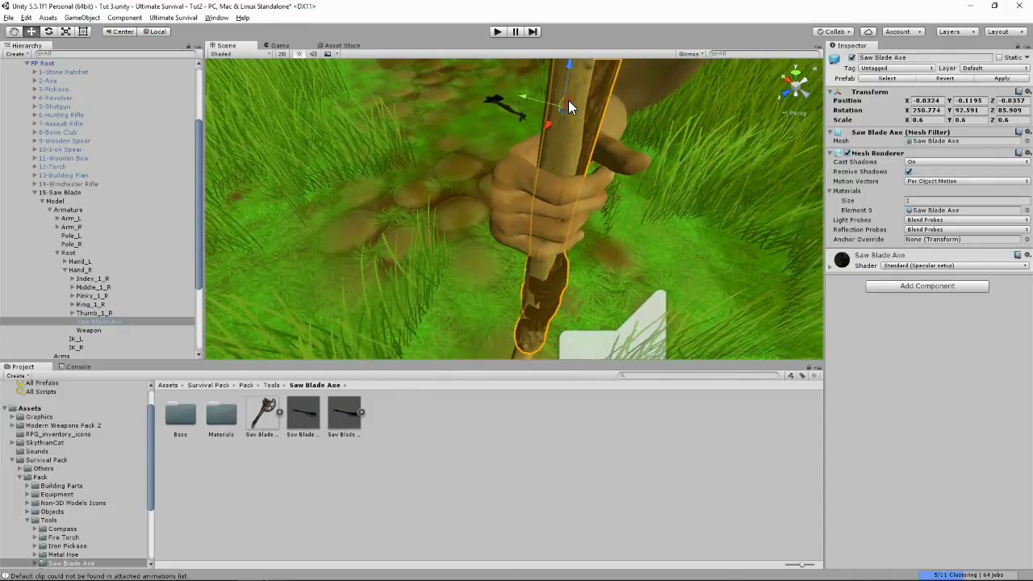
drag(568, 105, 572, 105)
middle_drag(571, 105, 413, 240)
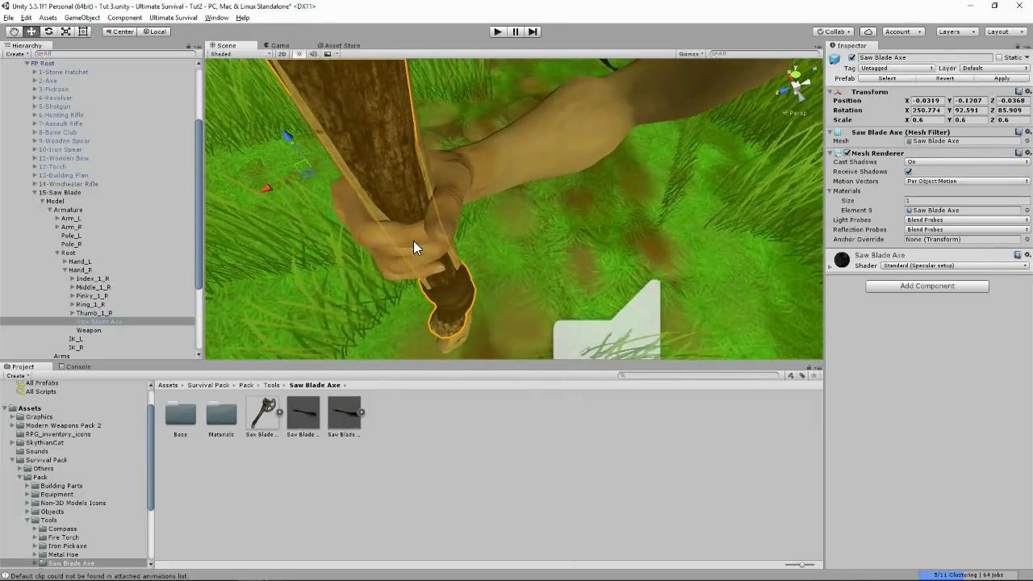
alt+drag(413, 241, 423, 213)
alt+drag(356, 266, 315, 250)
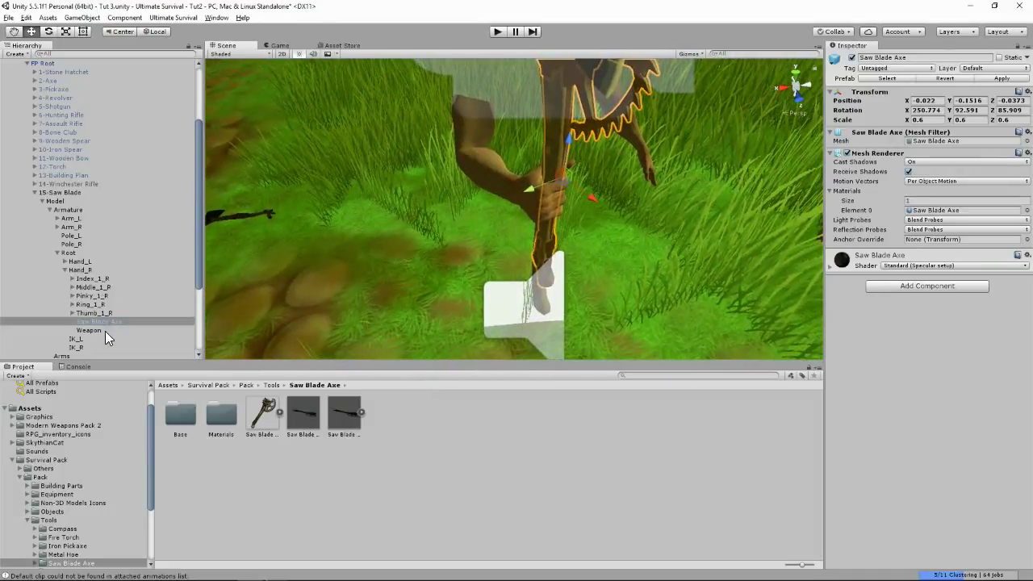
scroll(94, 331, down, 3)
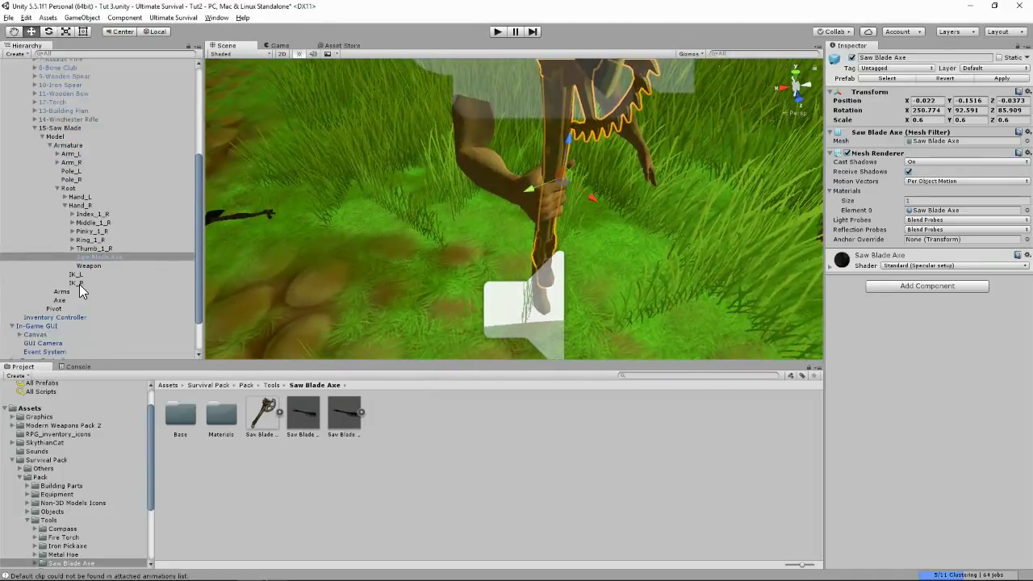
Step: Deactivate the original Axe object so only the Saw Blade Axe stays in the hand
click(65, 299)
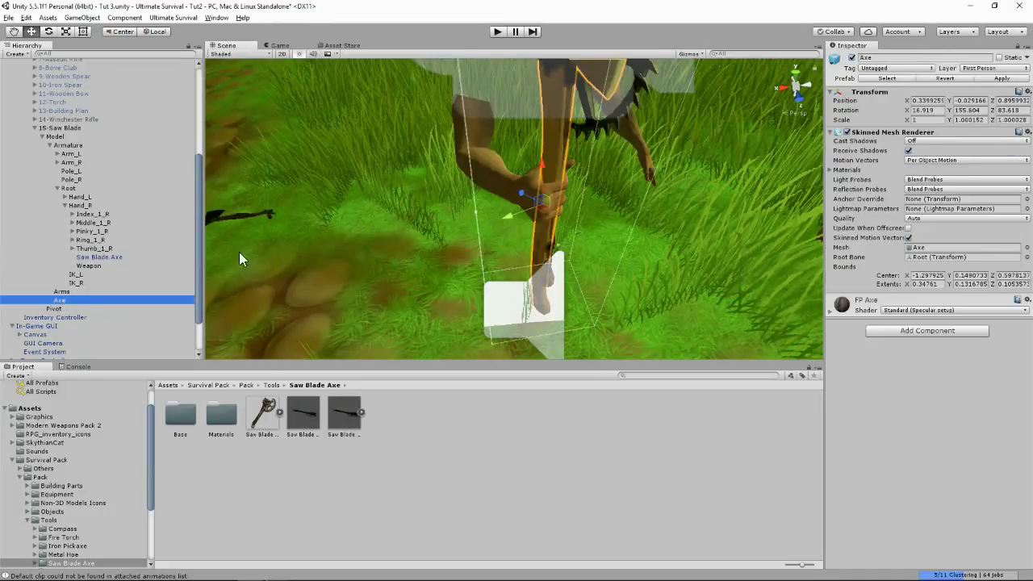
click(851, 57)
alt+drag(433, 216, 399, 216)
scroll(500, 242, down, 8)
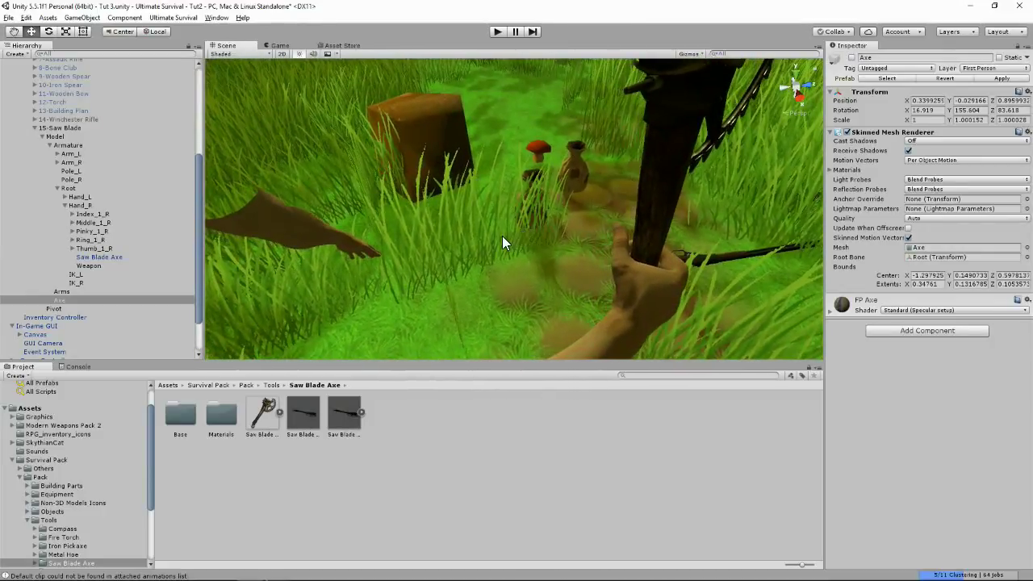
scroll(474, 242, up, 5)
scroll(475, 244, down, 2)
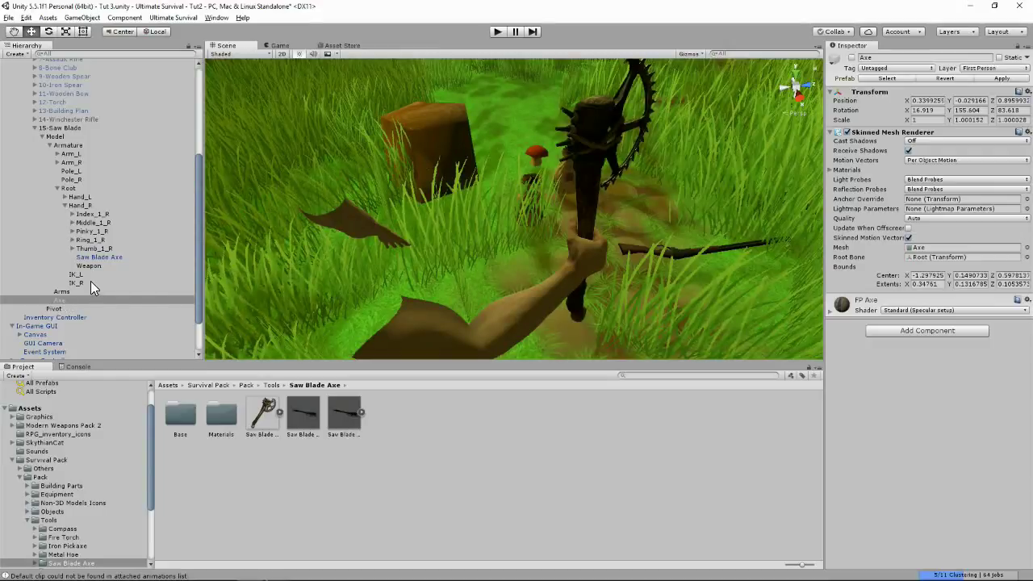
Step: Change the Saw Blade Axe's layer from Default to First Person
click(93, 256)
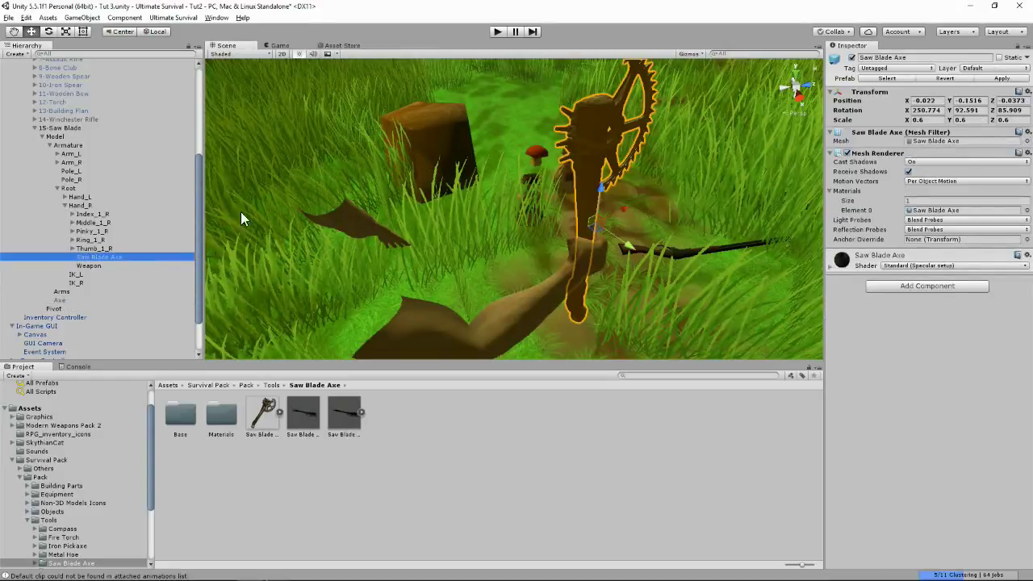
click(974, 70)
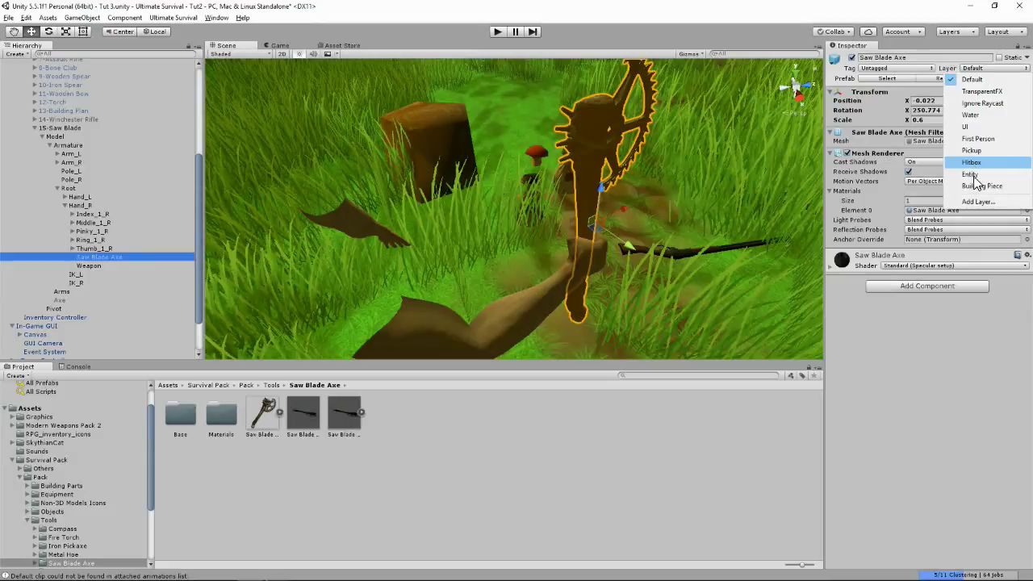
click(978, 139)
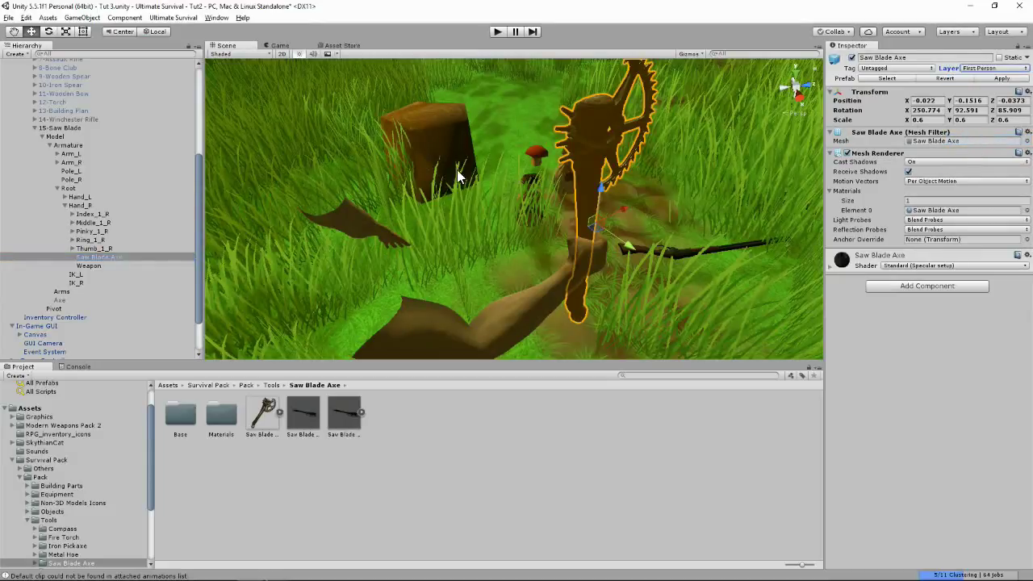
alt+drag(432, 211, 633, 201)
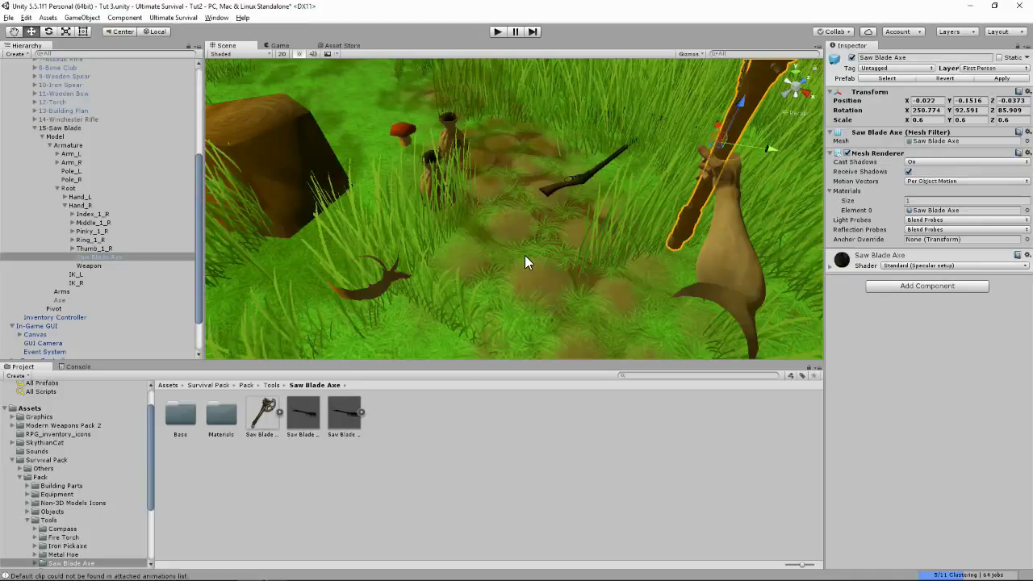
Step: Move the Saw Blade Axe prefab into Assets/Graphics/Prefabs and open that folder
alt+drag(566, 240, 395, 242)
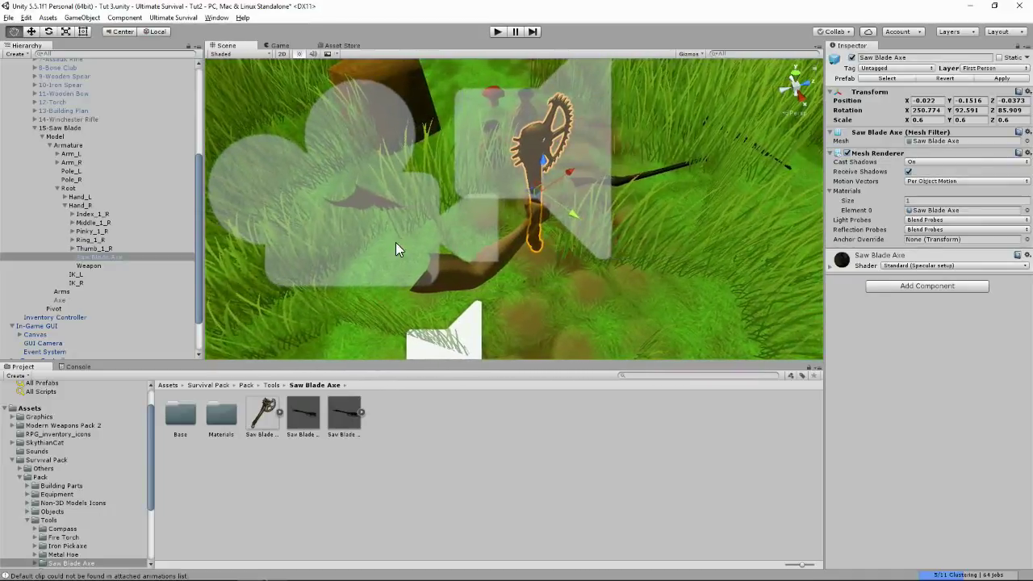
click(307, 415)
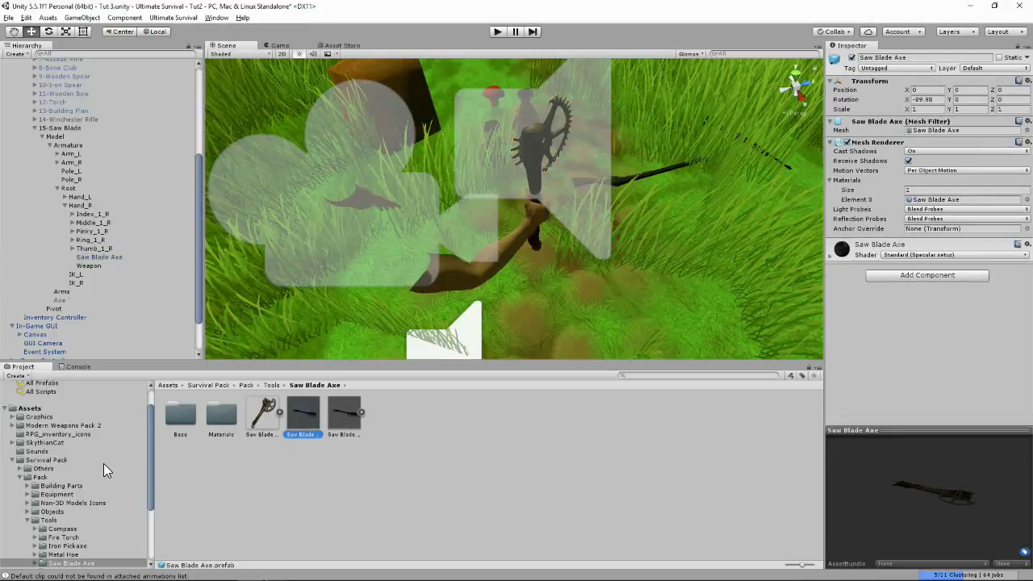
click(12, 417)
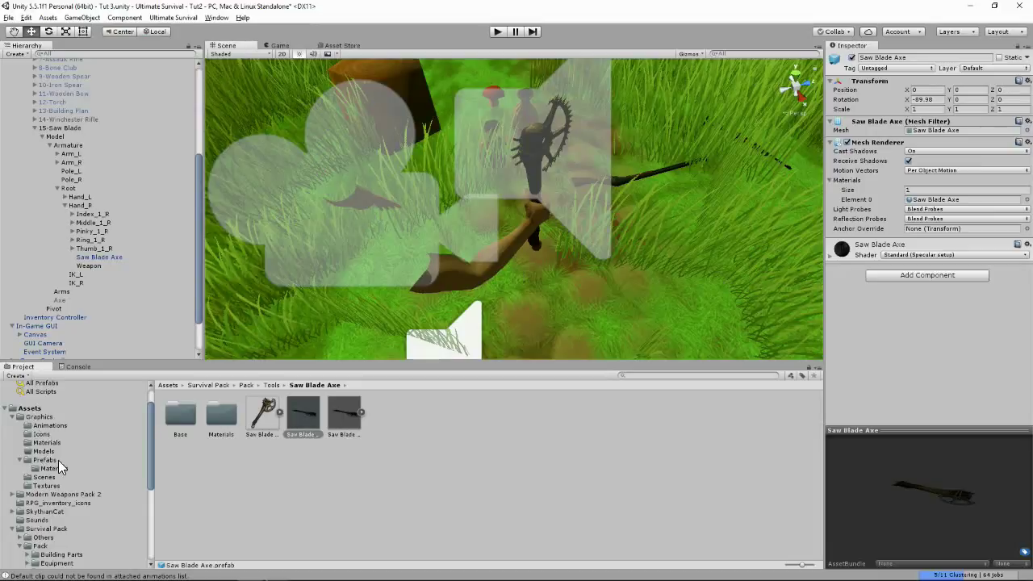
drag(303, 412, 37, 462)
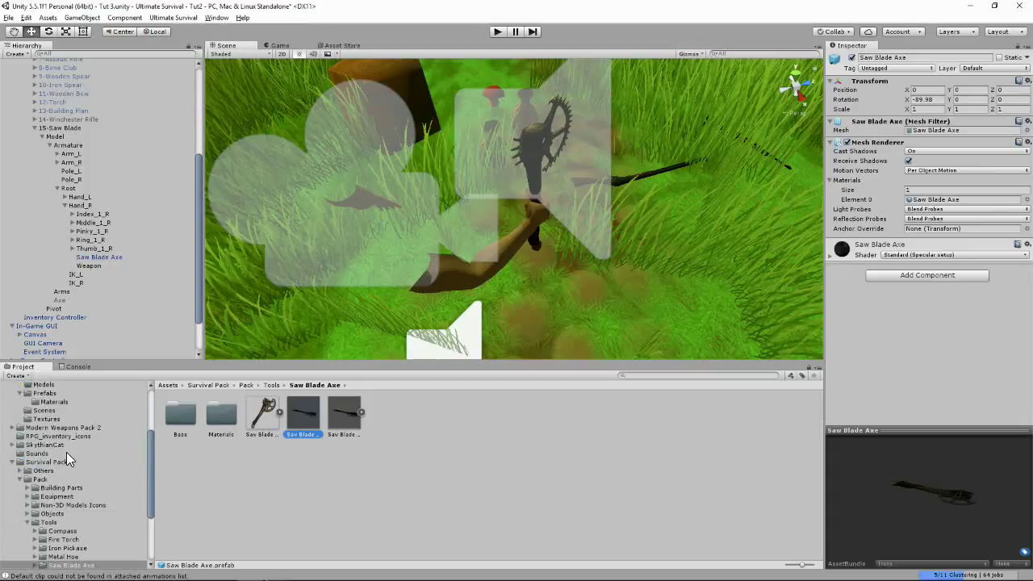
click(37, 488)
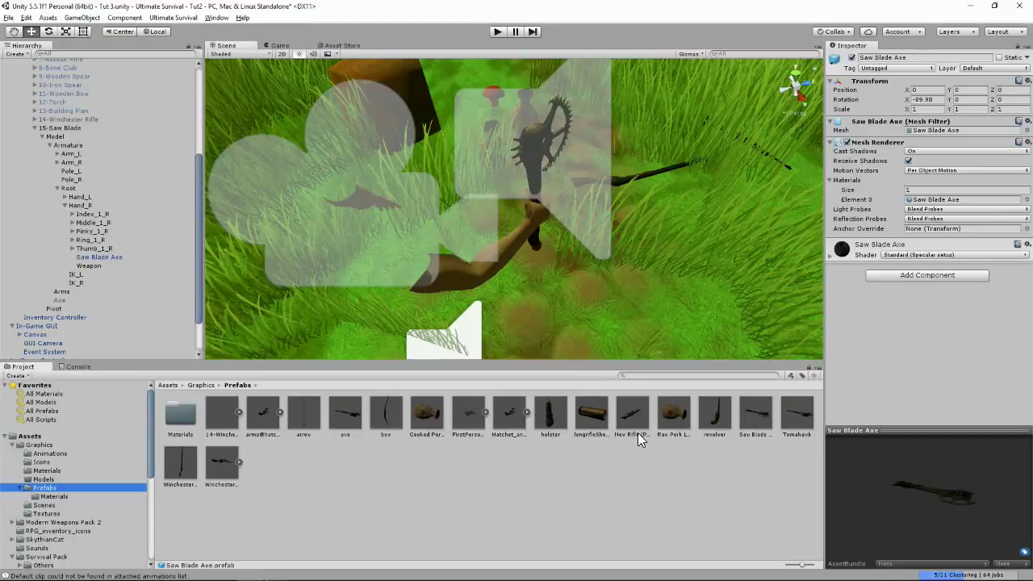
Step: Rename the Saw Blade Axe prefab to 'Saw Blade (pickup)'
click(748, 417)
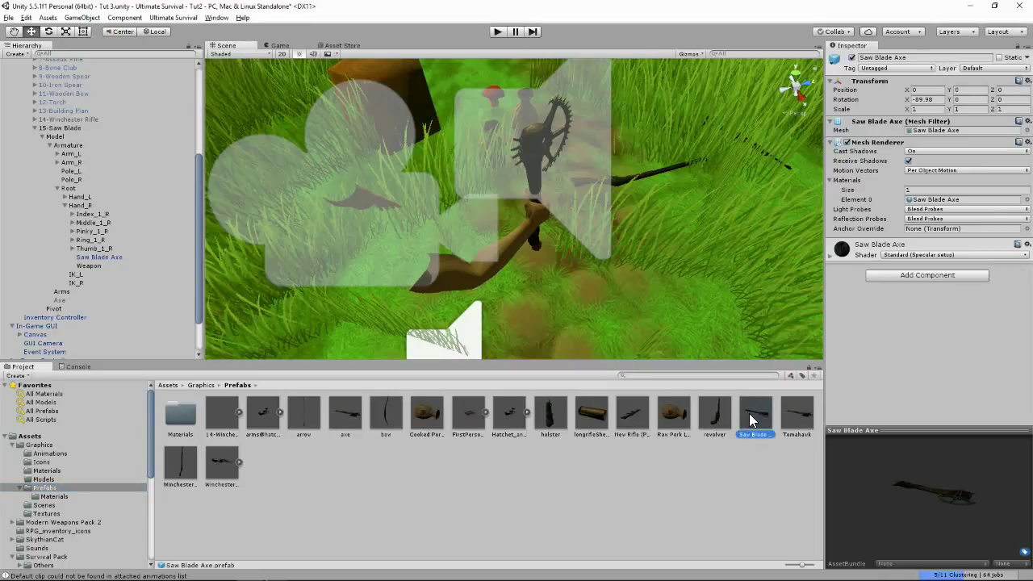
click(757, 435)
text(Saw Blade (pickup)
text())
key(Return)
Step: Add an Item Pickup: On Interact, default item Saw Blade, Bag Pickup destroy sound
click(901, 58)
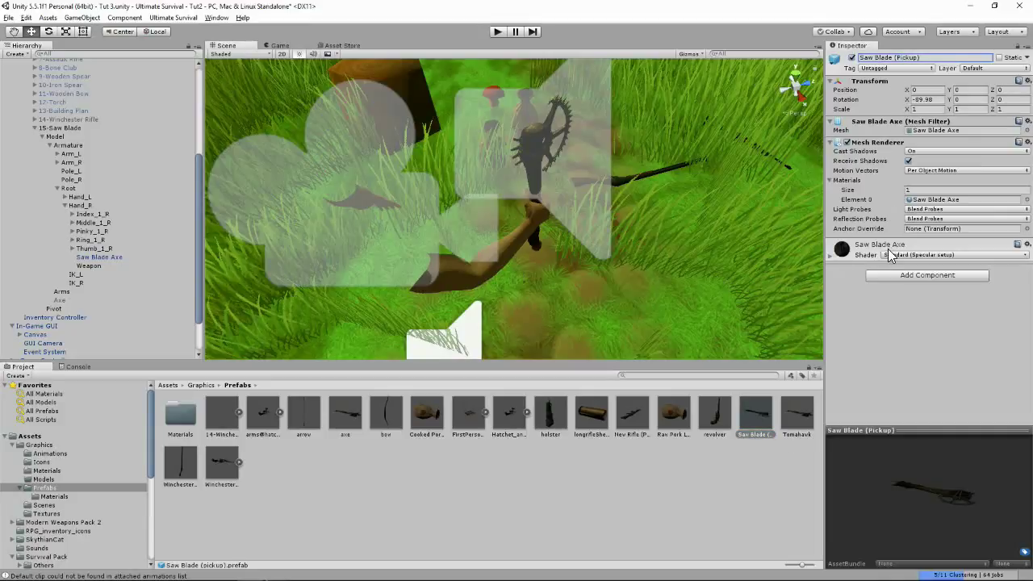
click(910, 274)
text(item)
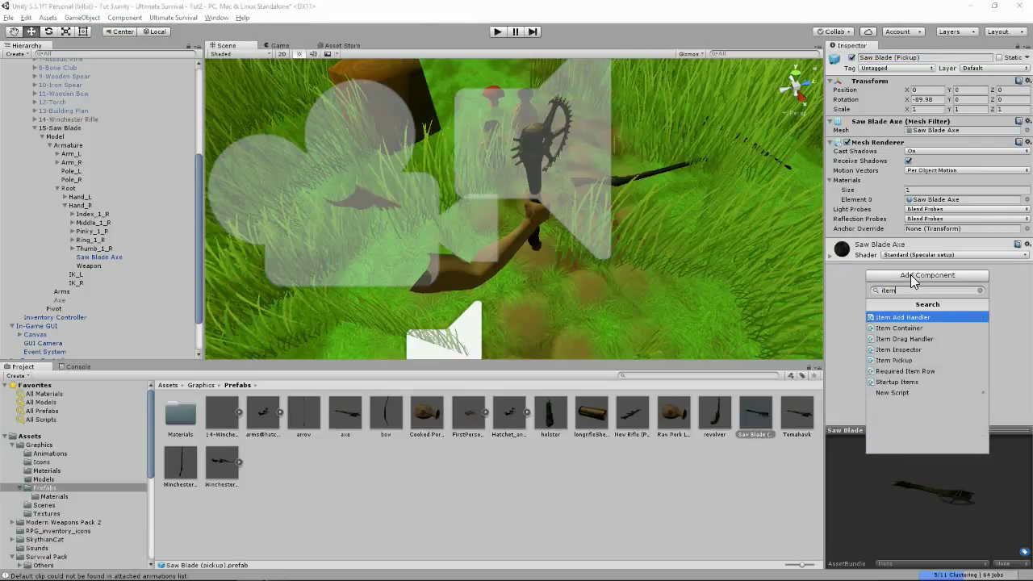
click(910, 360)
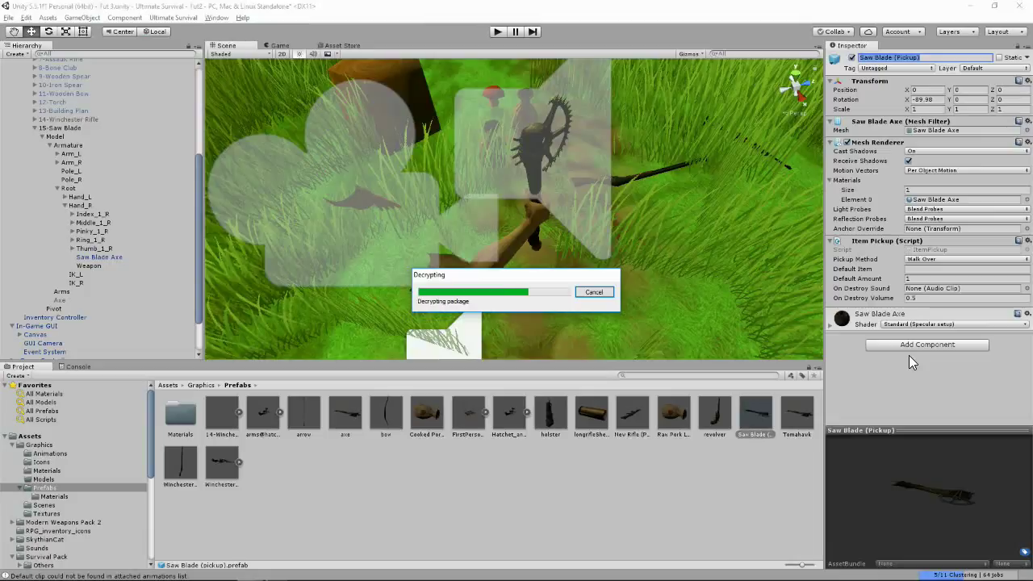
click(919, 260)
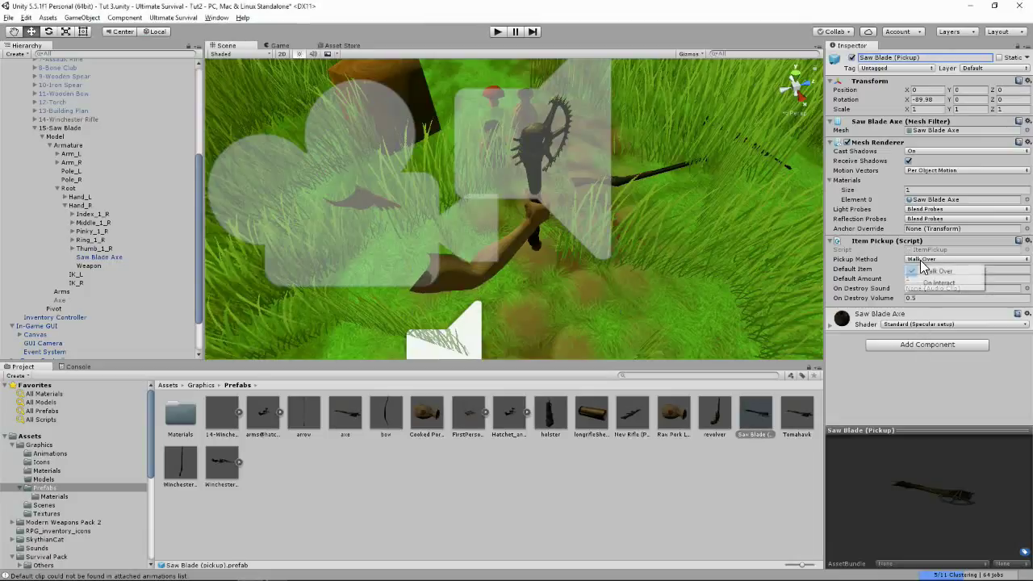
click(929, 283)
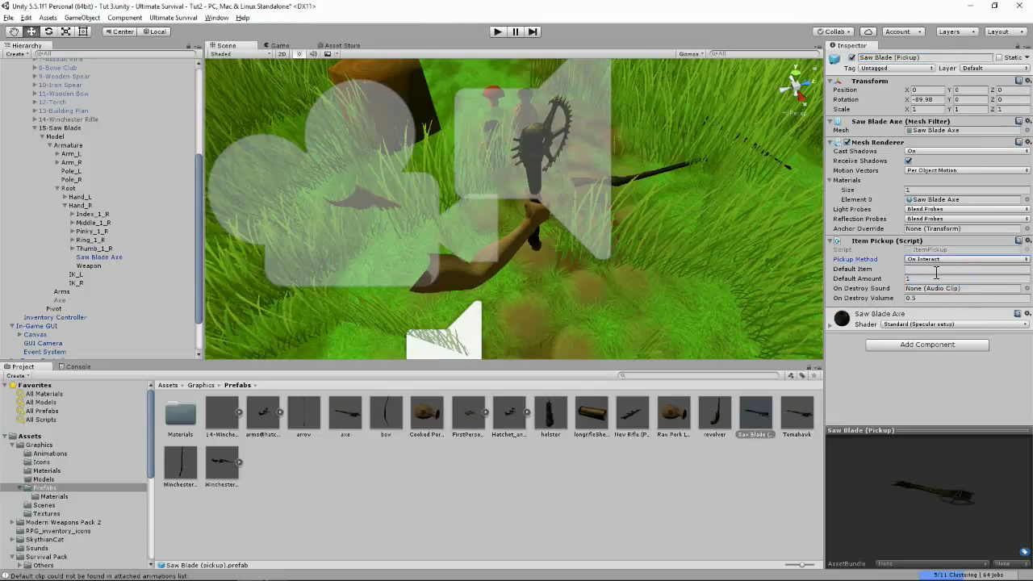
click(939, 270)
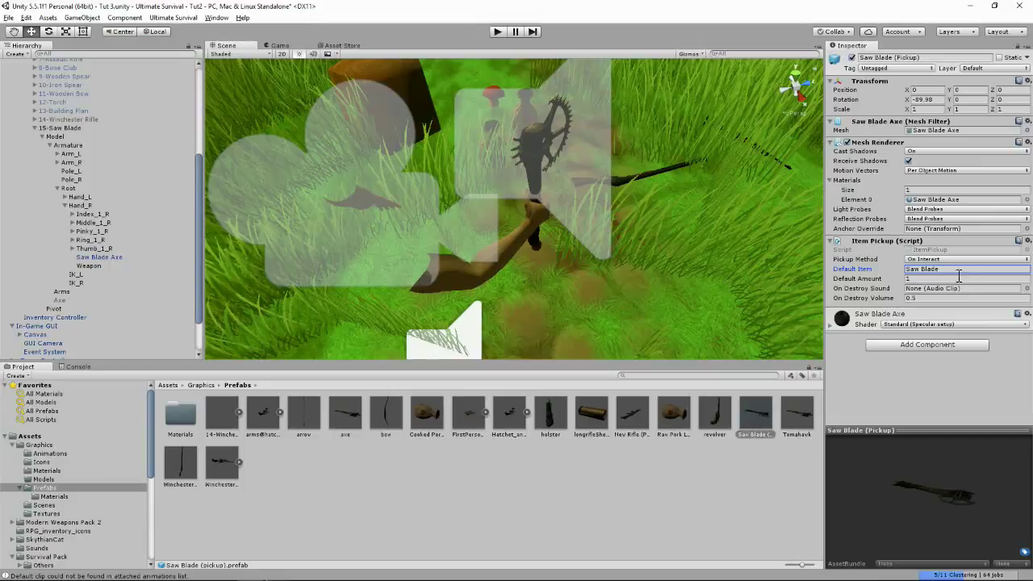
click(1026, 288)
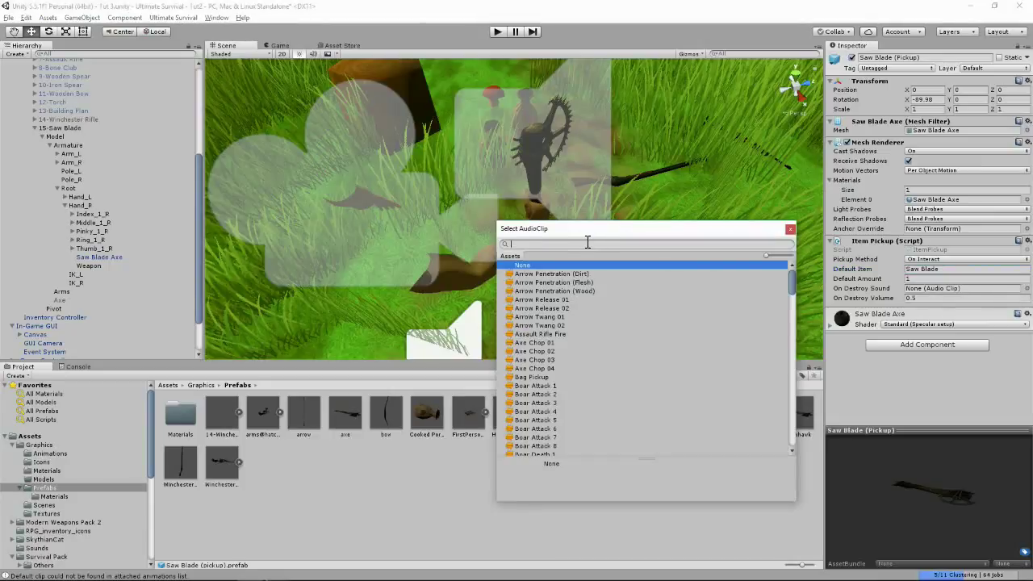
text(pick)
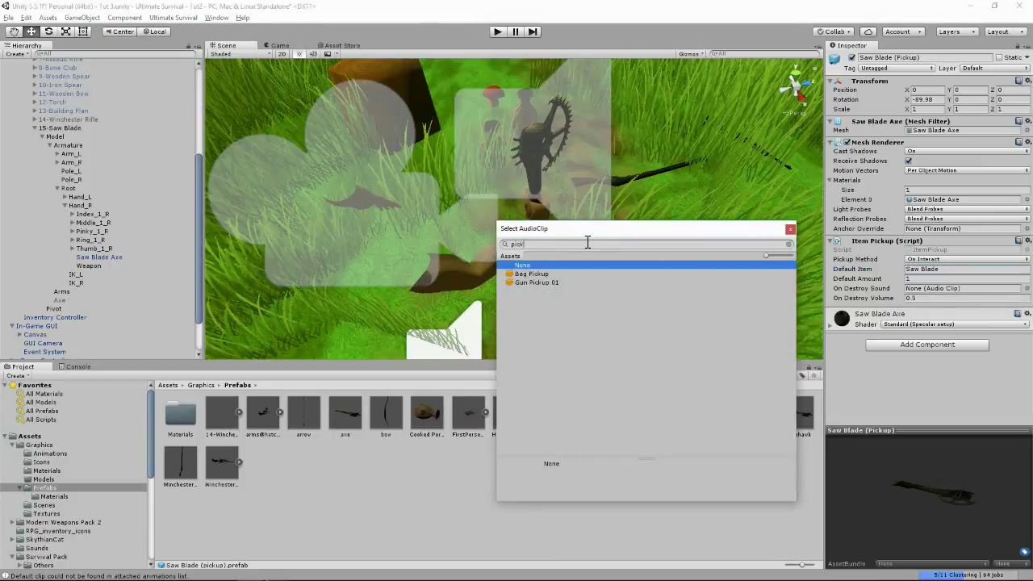
double_click(531, 275)
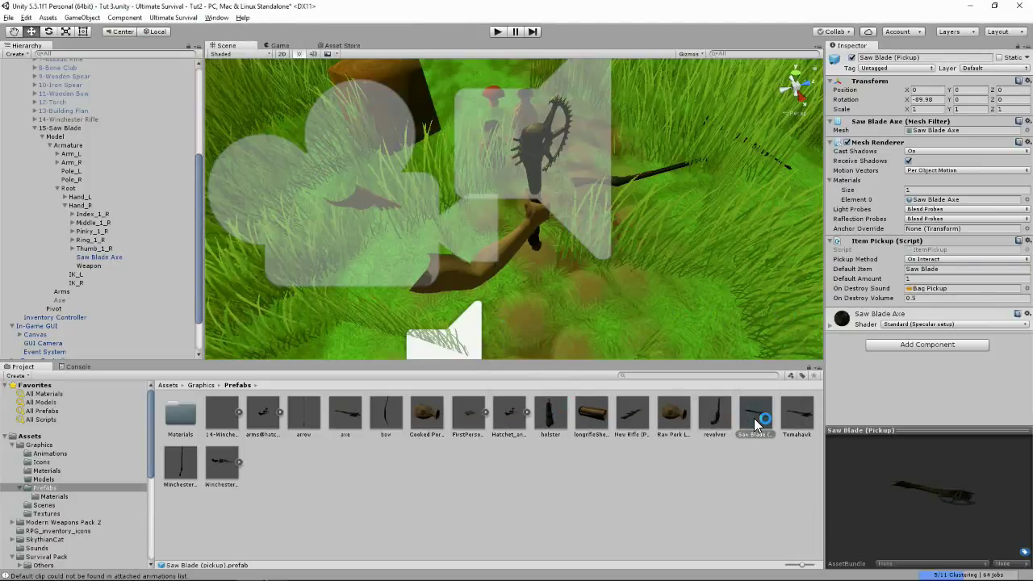
Step: Set the Saw Blade (Pickup) prefab's scale to 0.6
click(914, 110)
text(0)
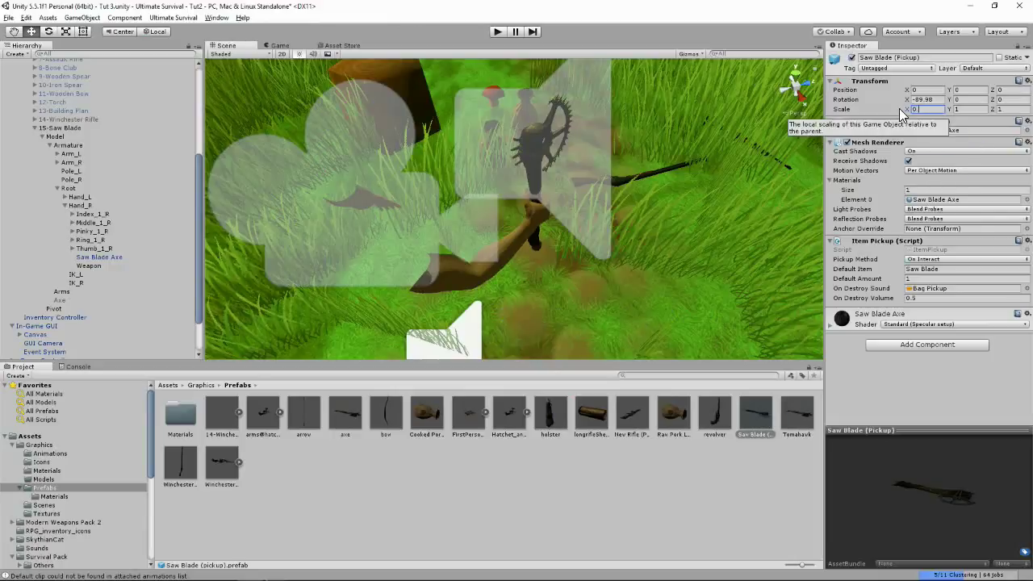
text(.6)
key(Tab)
text(0.99)
key(Tab)
key(shift+Tab)
text(0.6)
key(Tab)
text(0.6)
Step: Place the saw blade pickup in the scene lying flat with X rotation 0
drag(752, 416, 623, 276)
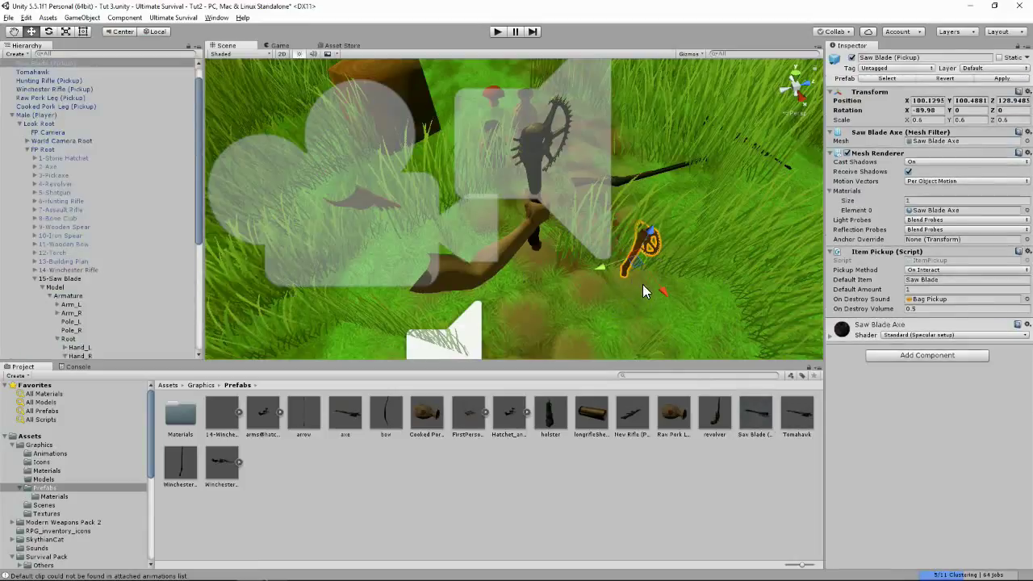
click(936, 112)
text(0)
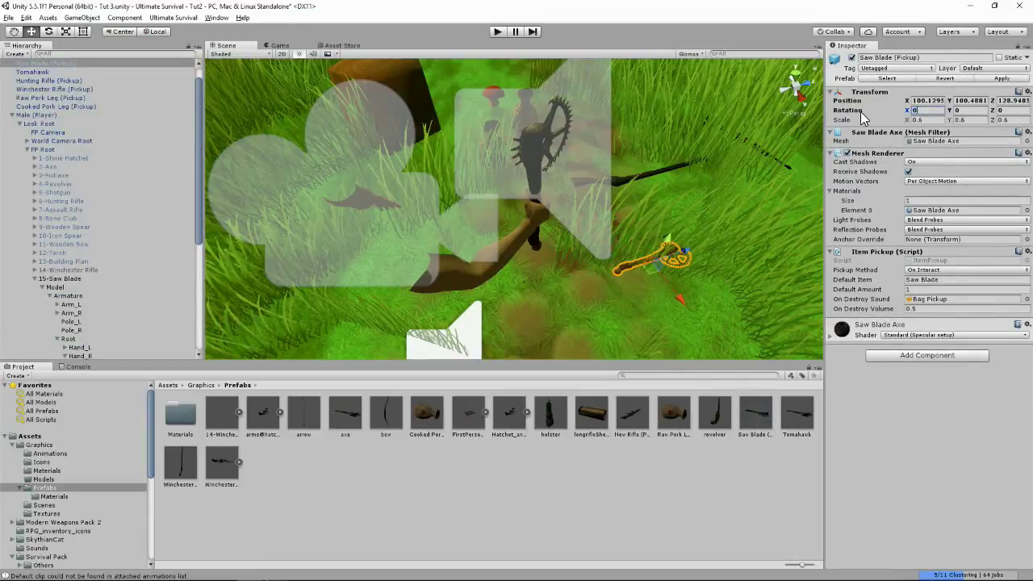
right_drag(545, 216, 650, 227)
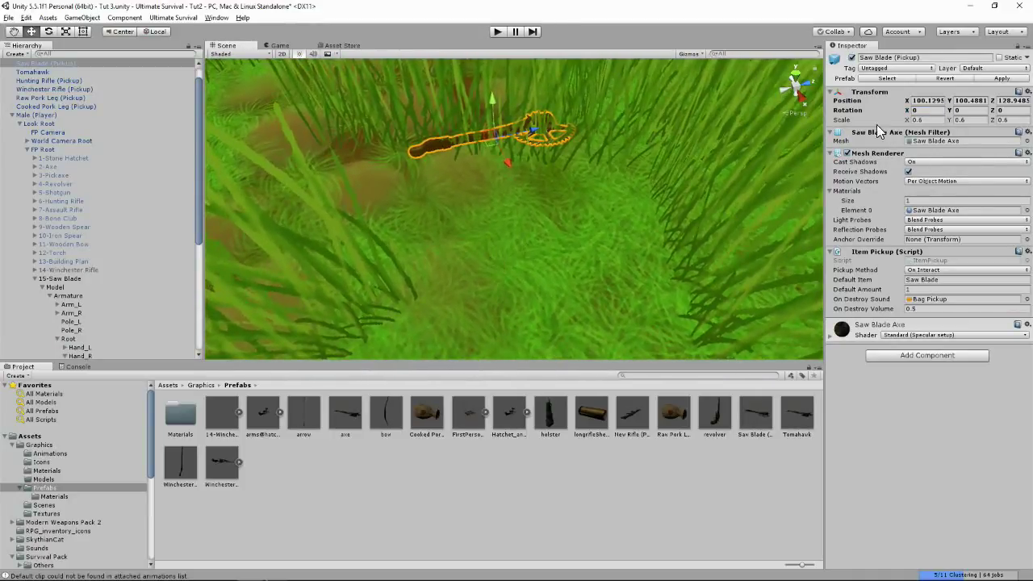
middle_drag(541, 193, 614, 307)
Step: Add a Box Collider to the scene pickup and save it as a new prefab in Prefabs
click(925, 357)
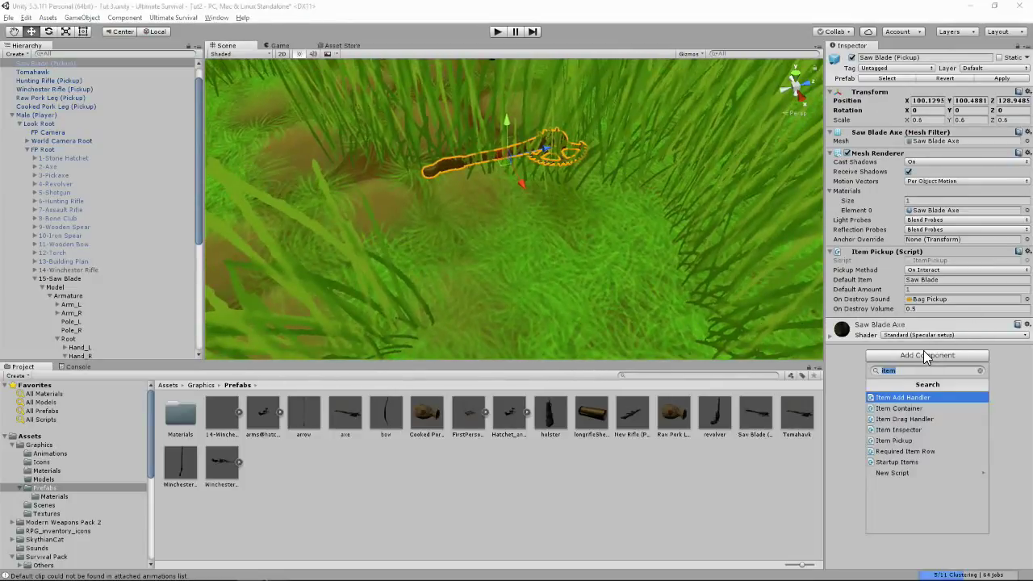
text(box)
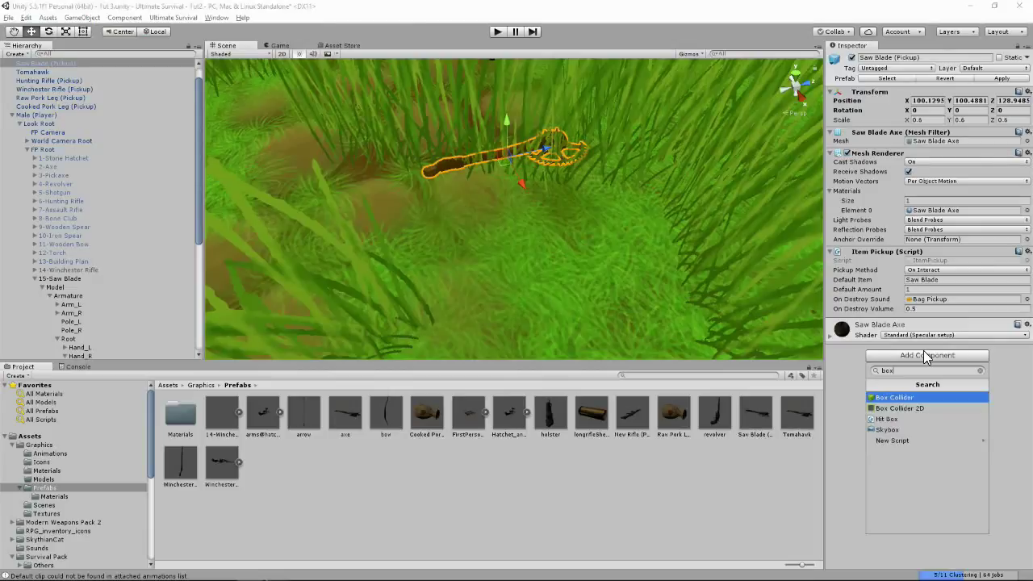
click(888, 397)
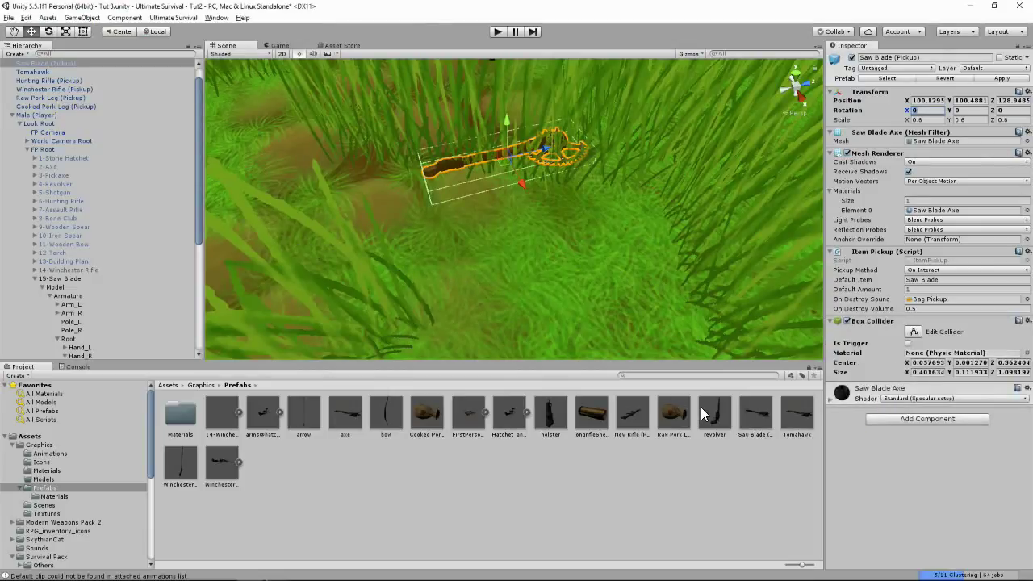
drag(56, 63, 318, 496)
Step: Delete the old Saw Blade (Pickup) prefab that has no collider
click(758, 420)
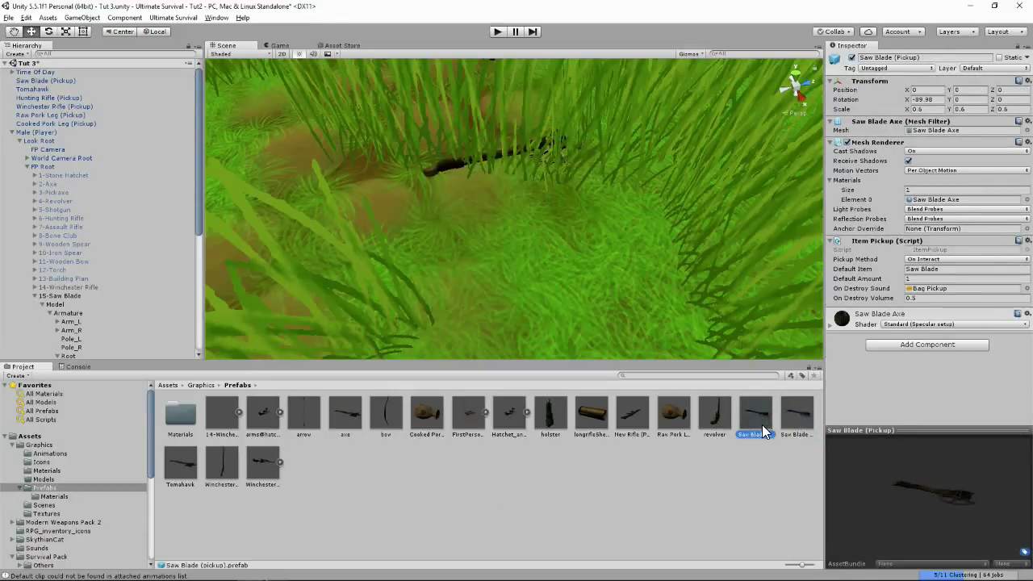
click(779, 417)
click(757, 421)
right_click(756, 421)
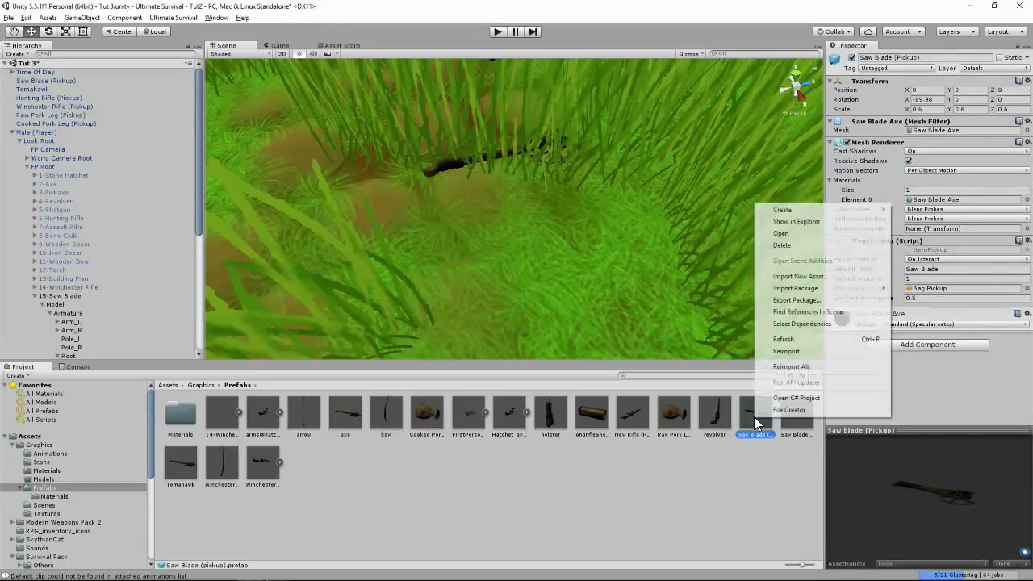
click(795, 246)
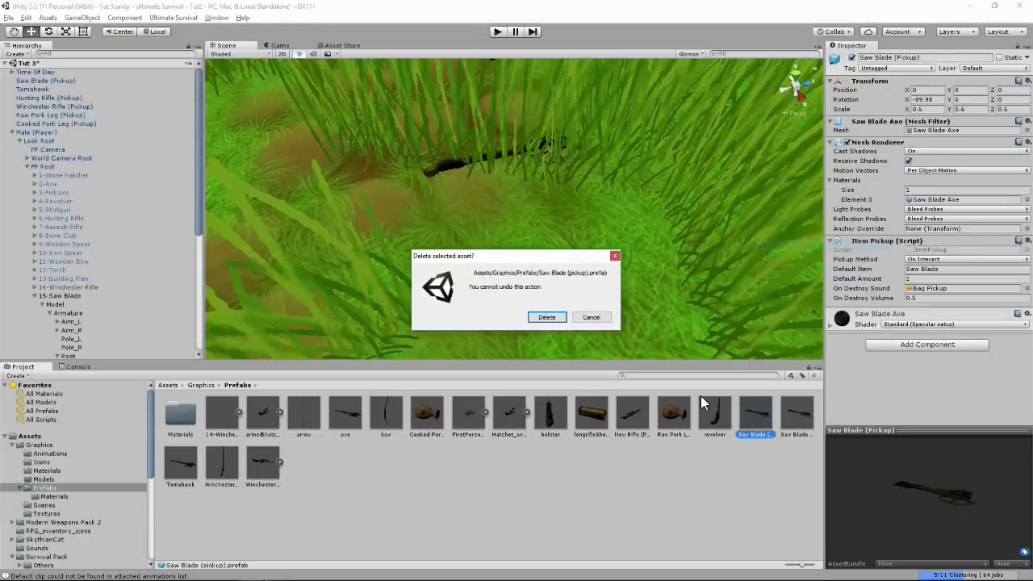
click(547, 317)
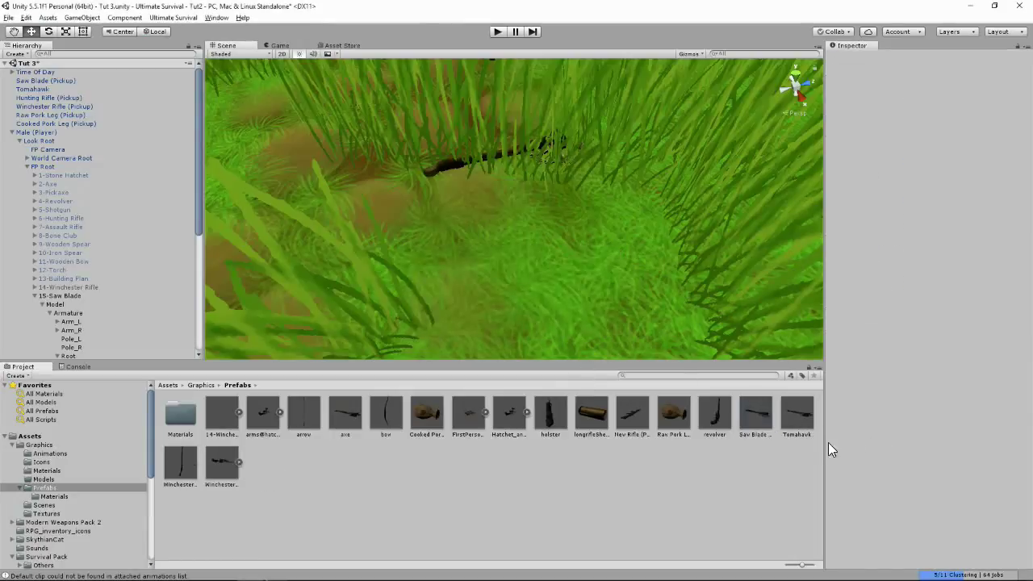
Step: Select the new Saw Blade (Pickup) 1 prefab and begin editing its name
click(752, 427)
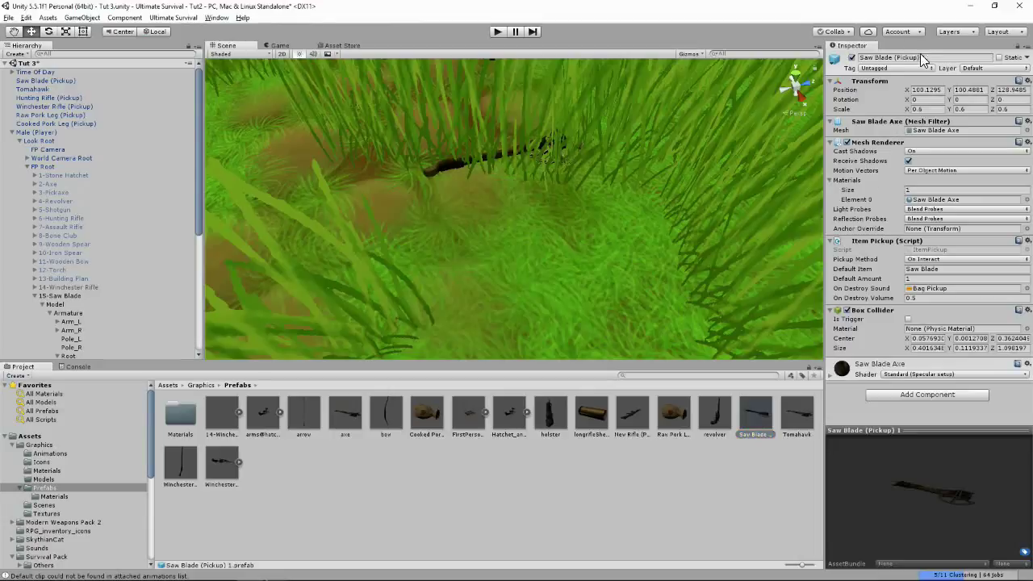
click(962, 56)
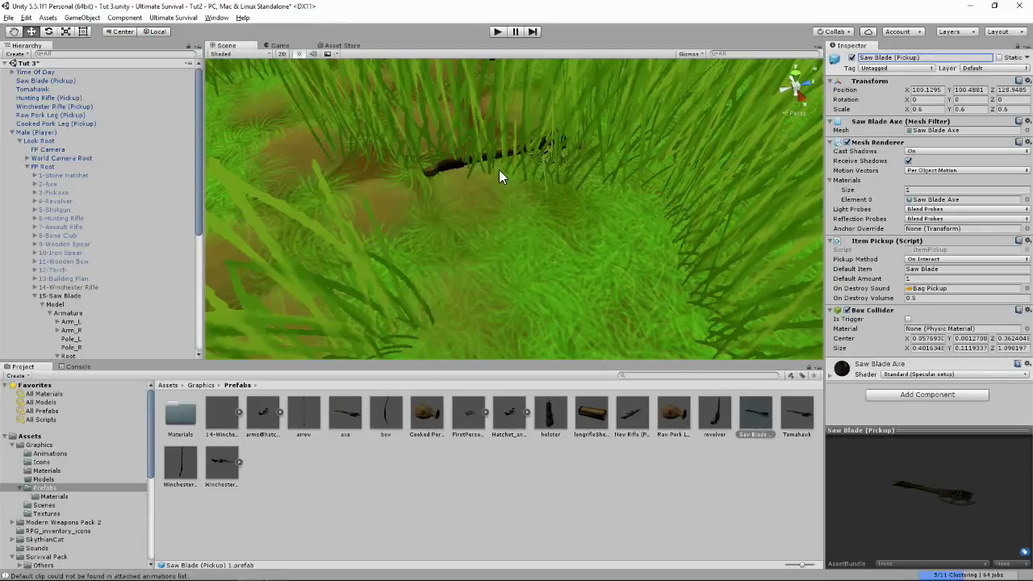
right_drag(557, 235, 630, 169)
alt+drag(454, 290, 482, 296)
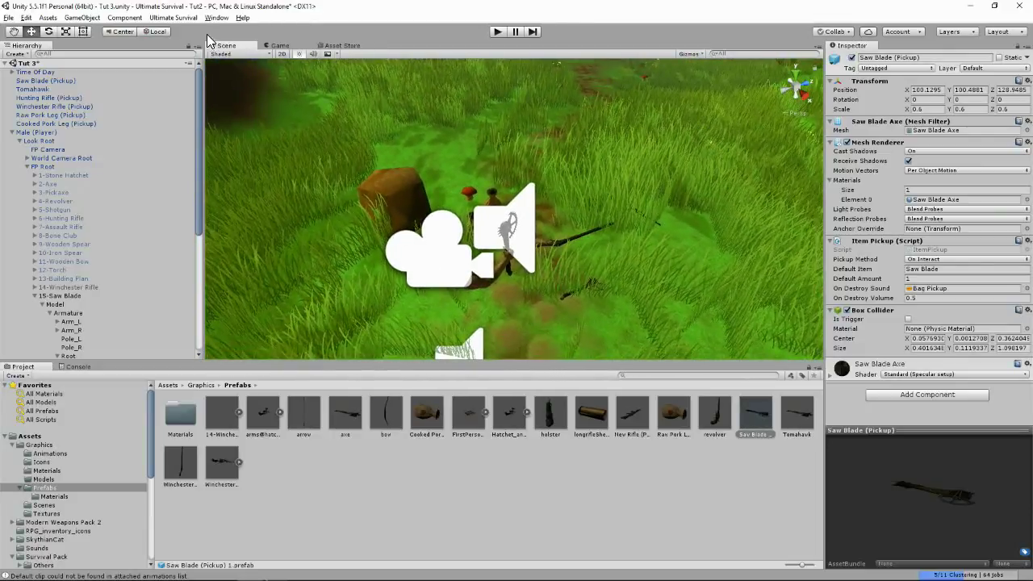
Step: Open Item Management and select the Saw Blade item in the Tool category
click(172, 17)
click(166, 69)
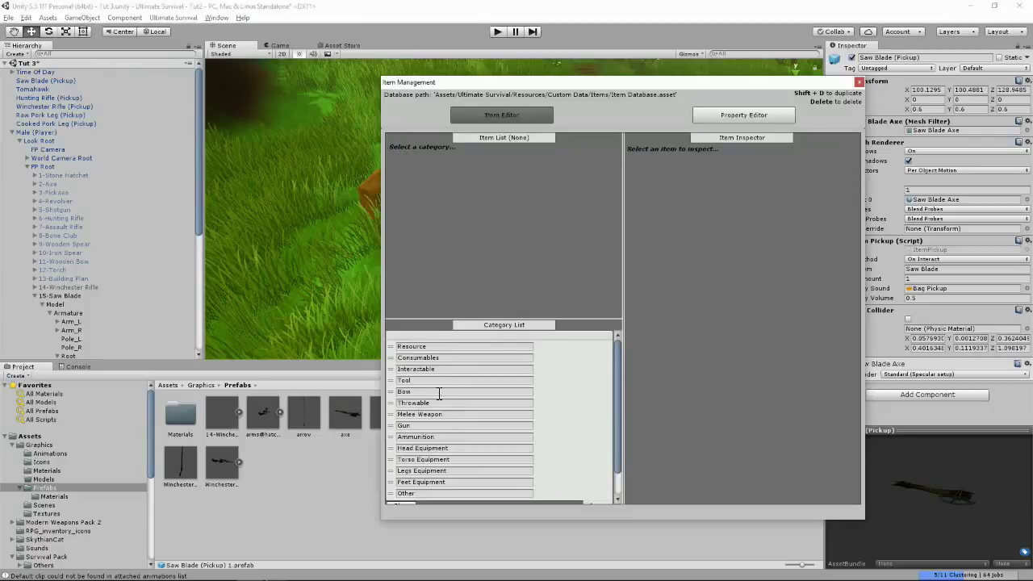
click(395, 381)
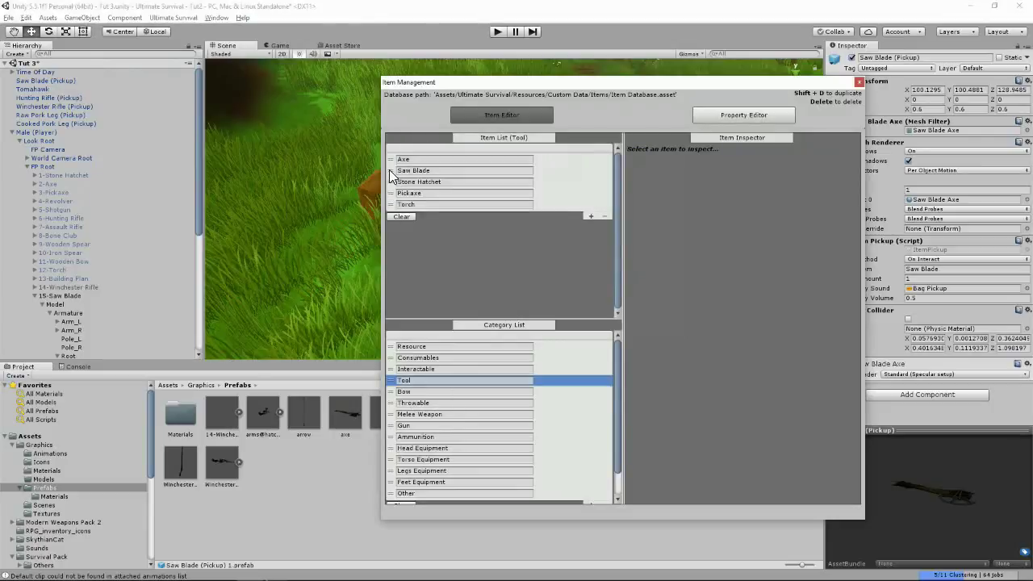
click(400, 171)
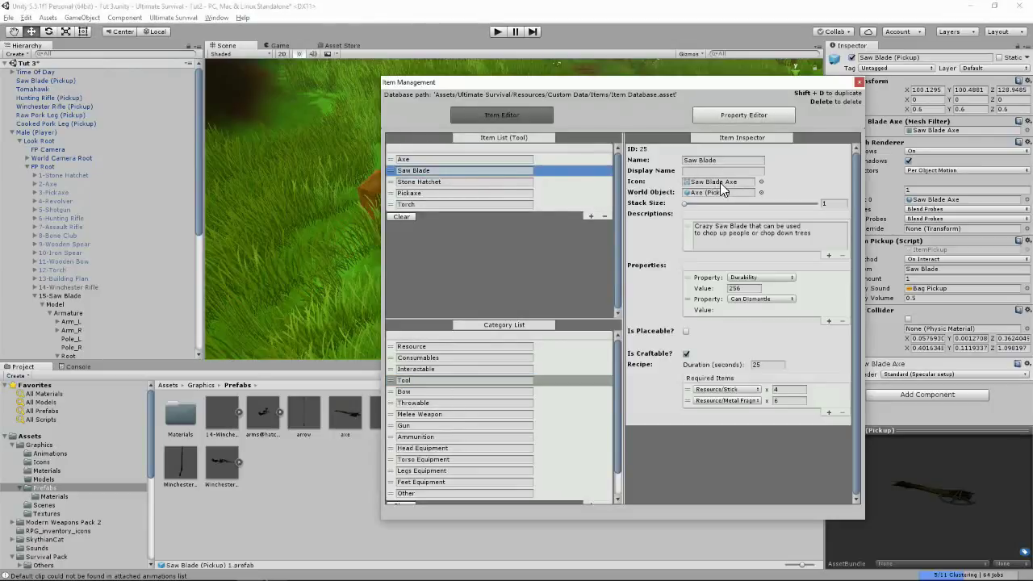
drag(698, 82, 417, 85)
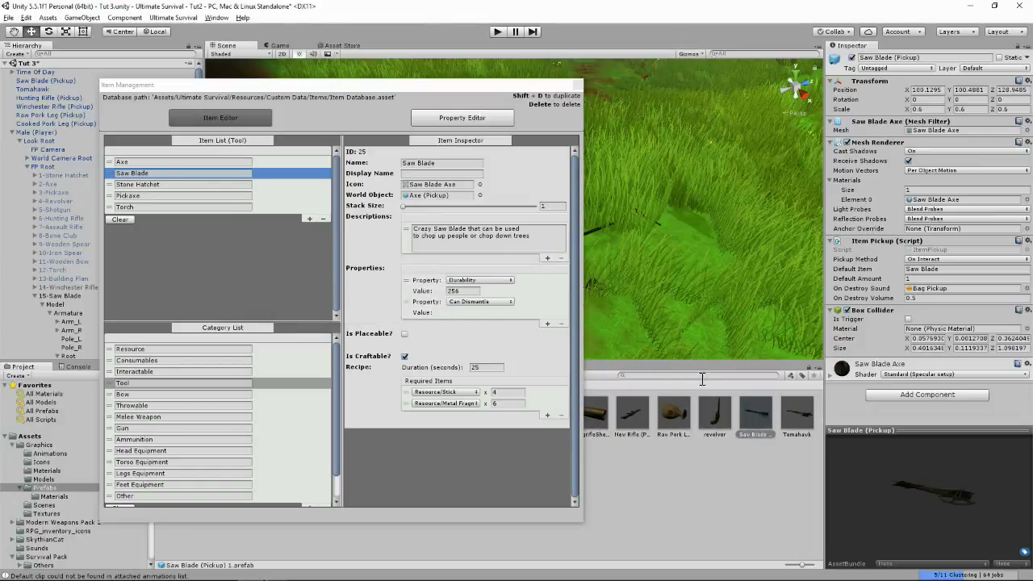
Step: Rename the prefab Saw Blade (Pickup), assign it as the item's World Object, close the database
click(479, 194)
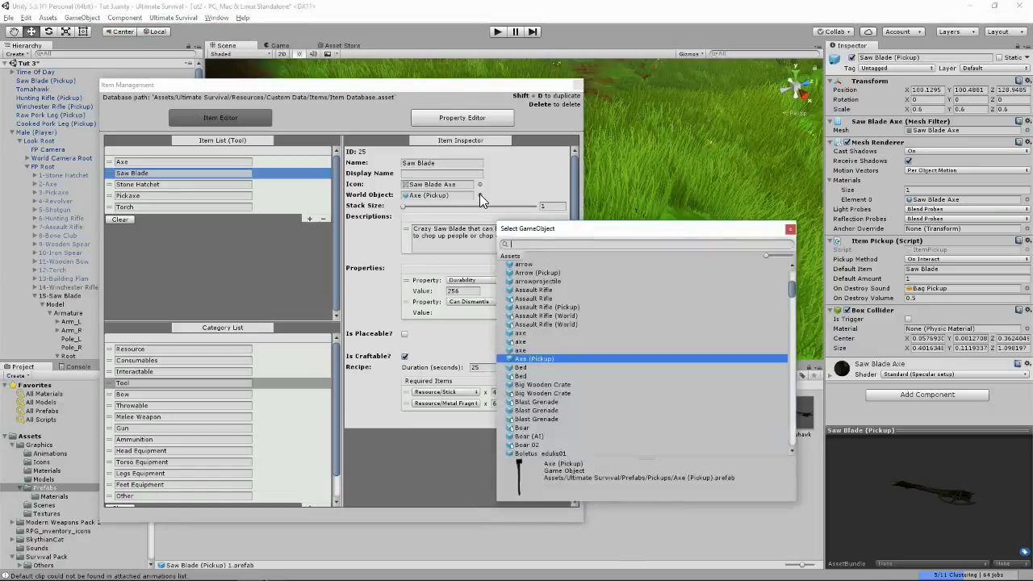
text(saw)
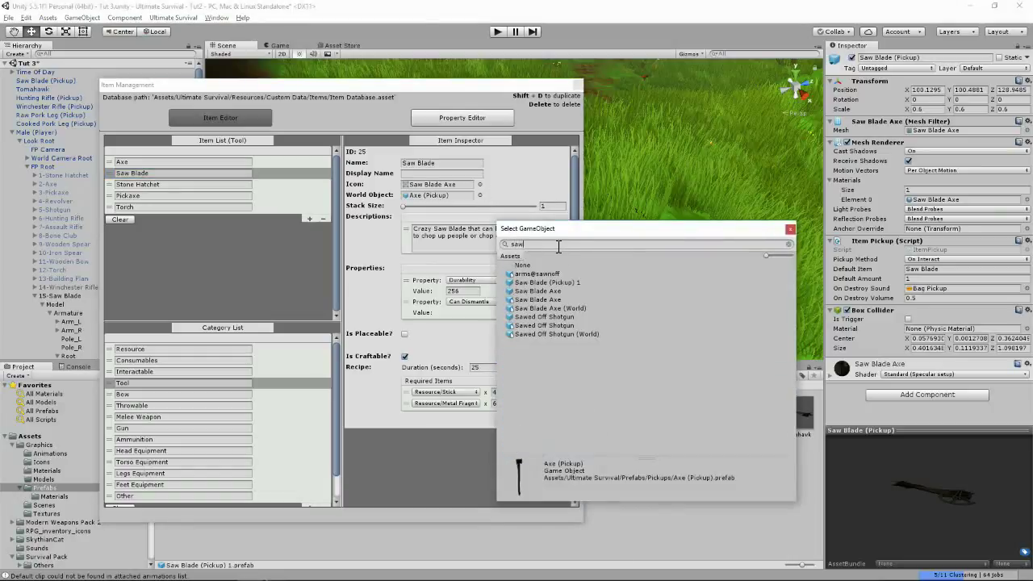
text( blade)
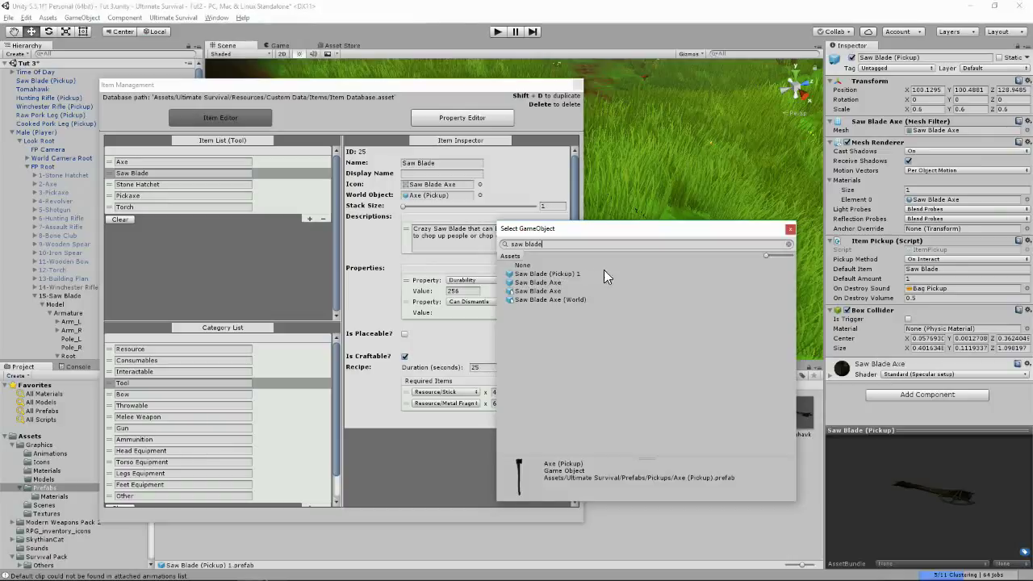
click(790, 230)
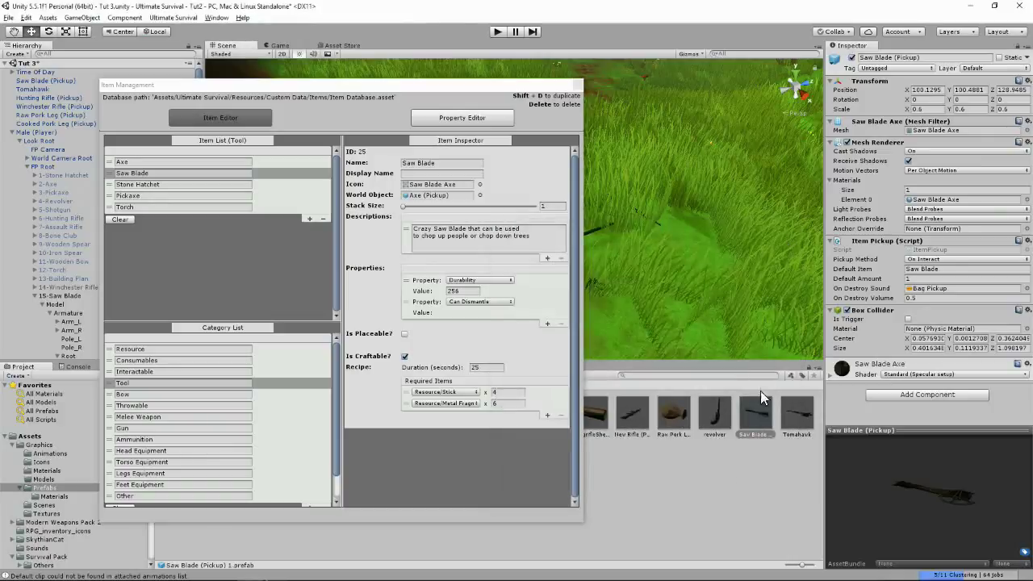
click(763, 434)
key(Return)
drag(752, 426, 445, 197)
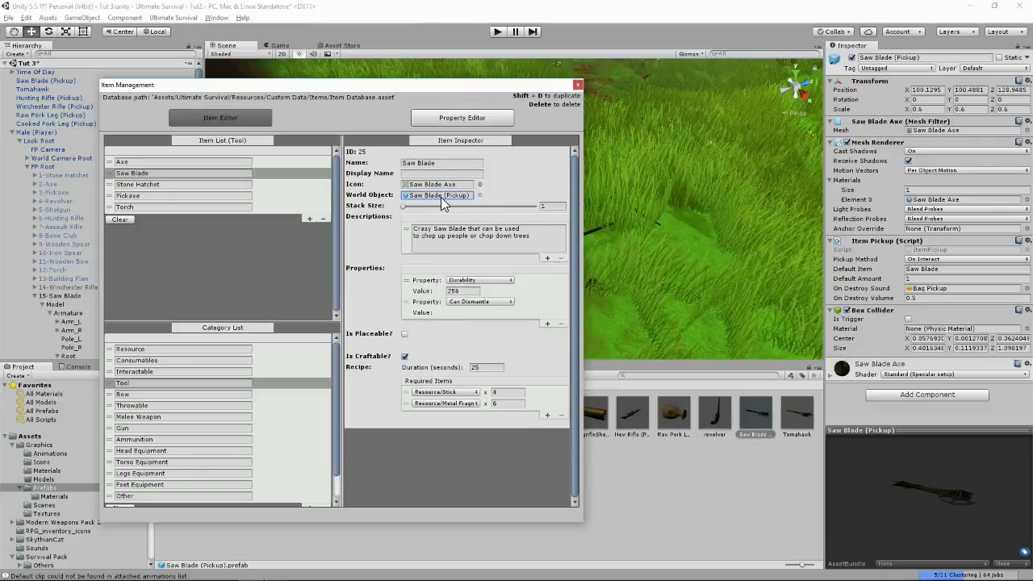
click(577, 85)
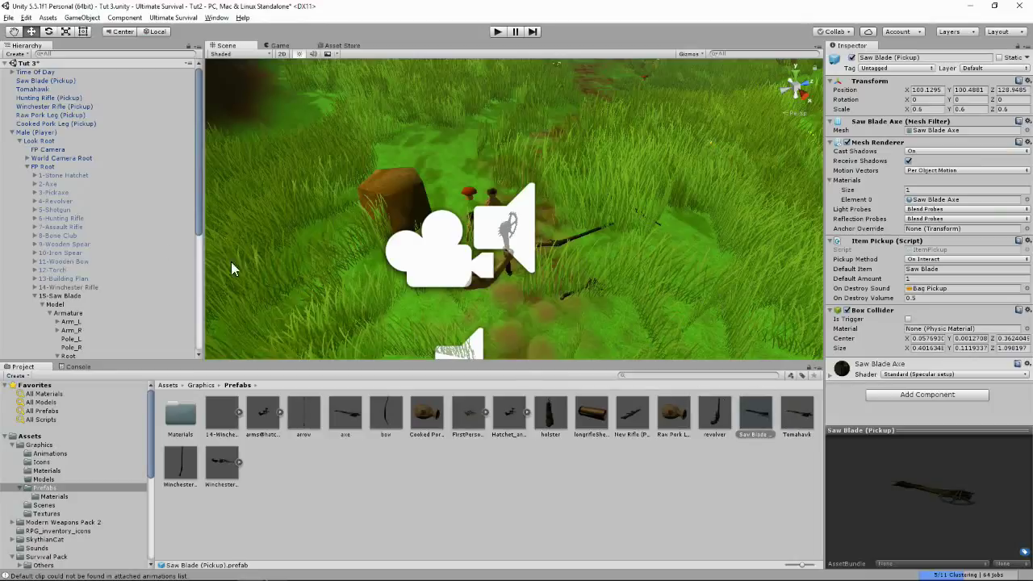
Step: Deactivate the 15-Saw Blade first-person object in the Hierarchy
scroll(75, 268, down, 4)
click(60, 198)
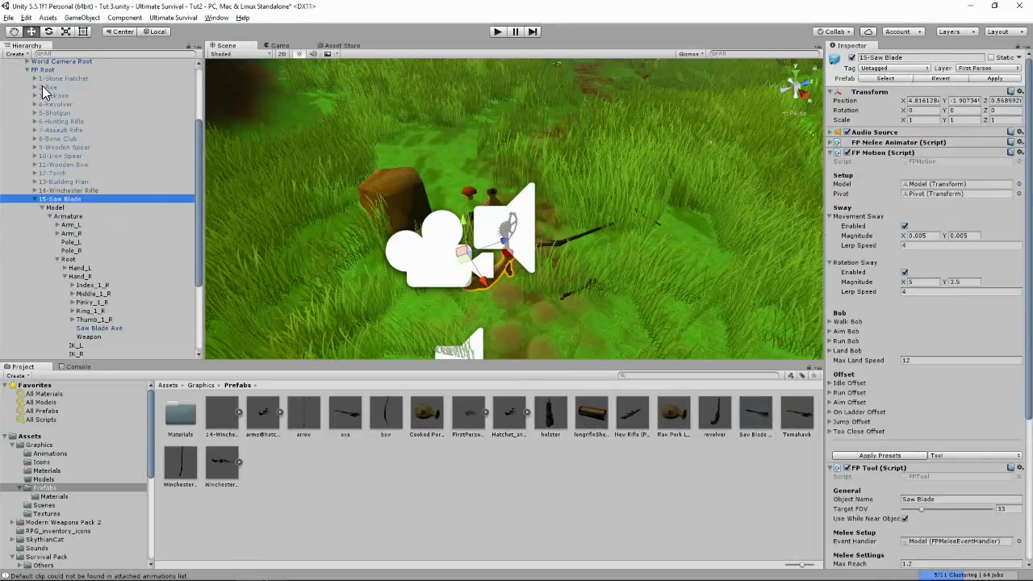
scroll(105, 274, down, 1)
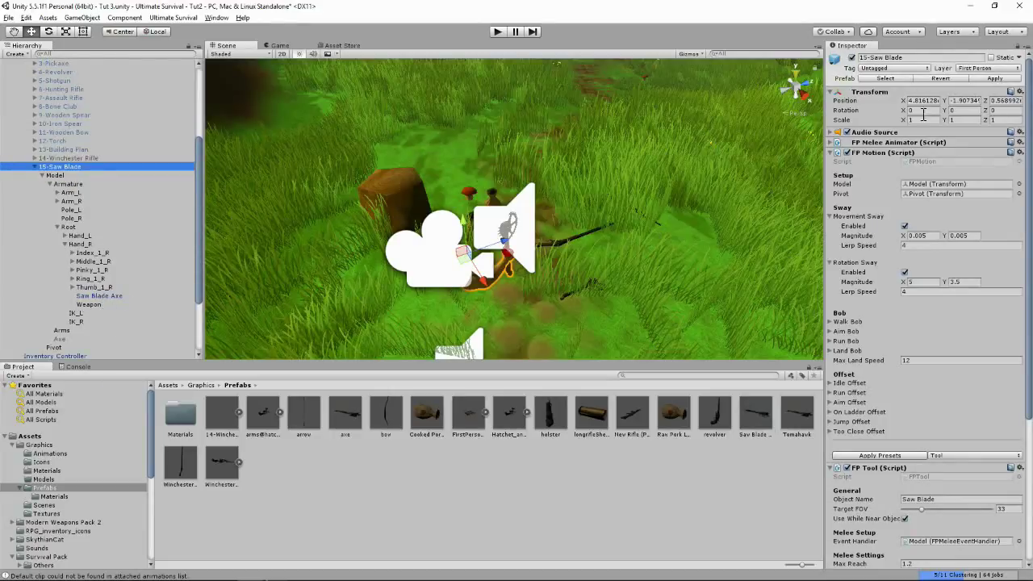
click(851, 58)
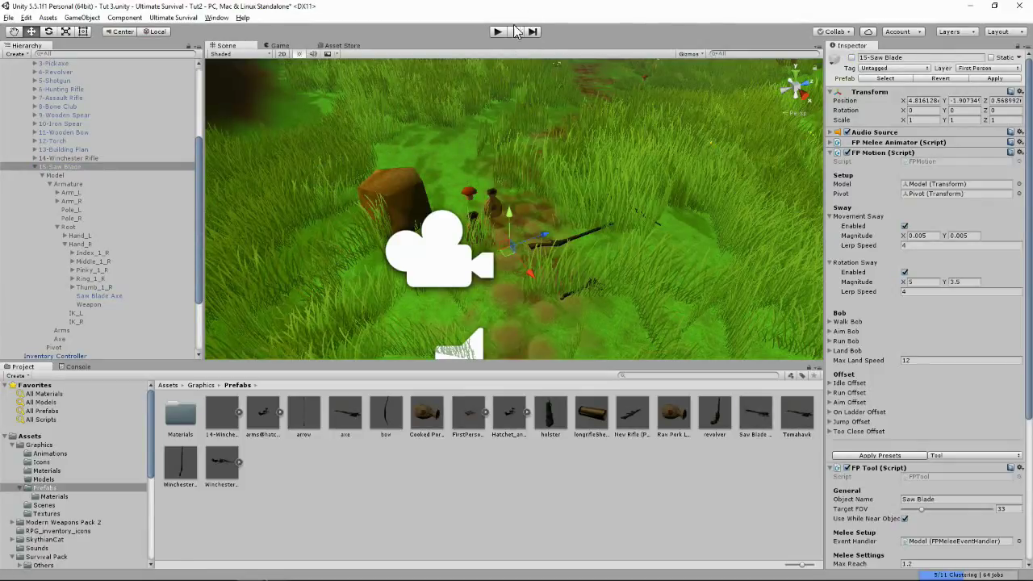
Step: Set the FP Tool's Tool Purposes size to 2, with Element 1 Break Rocks
scroll(869, 357, down, 5)
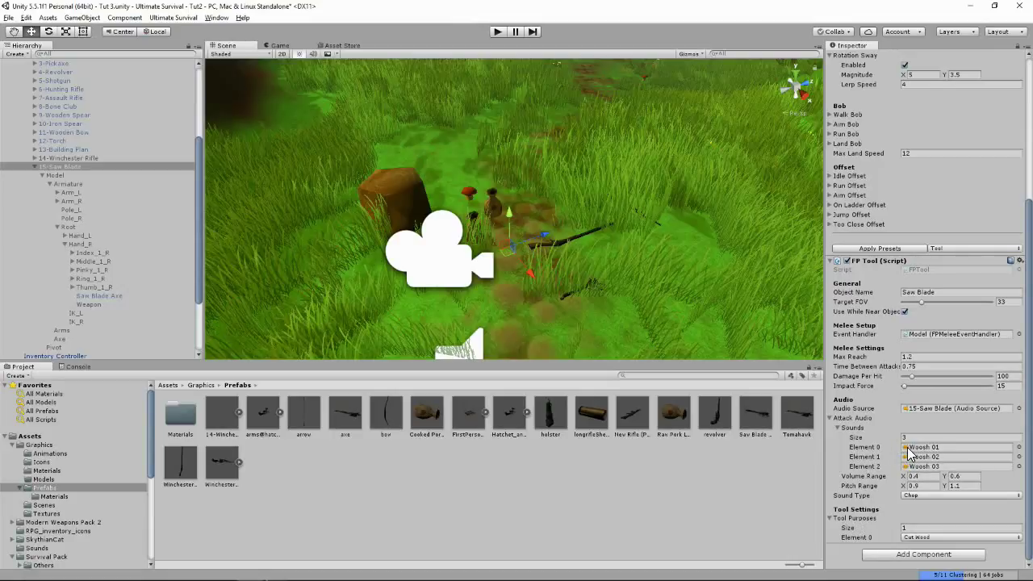
click(911, 438)
click(873, 528)
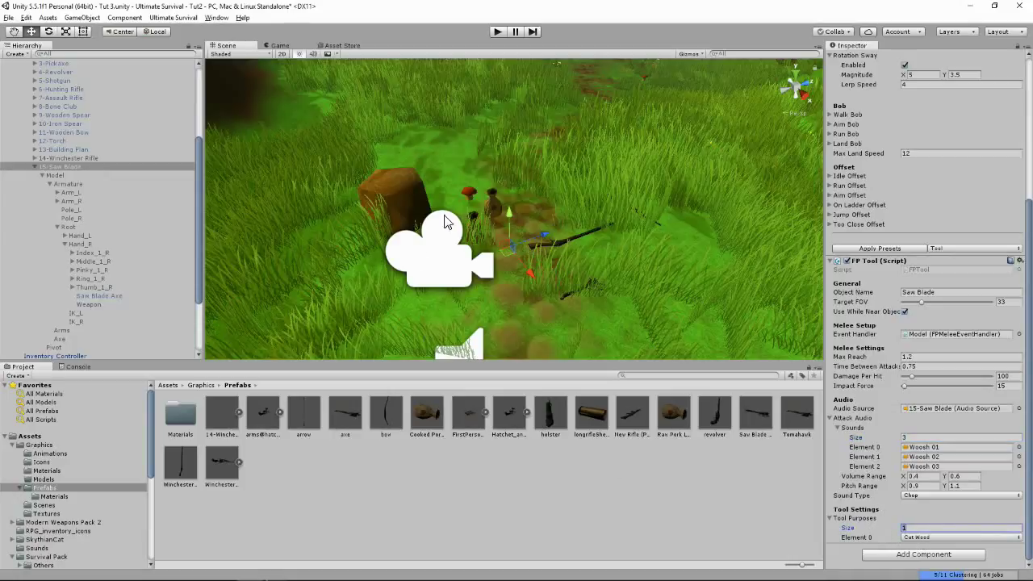
text(2)
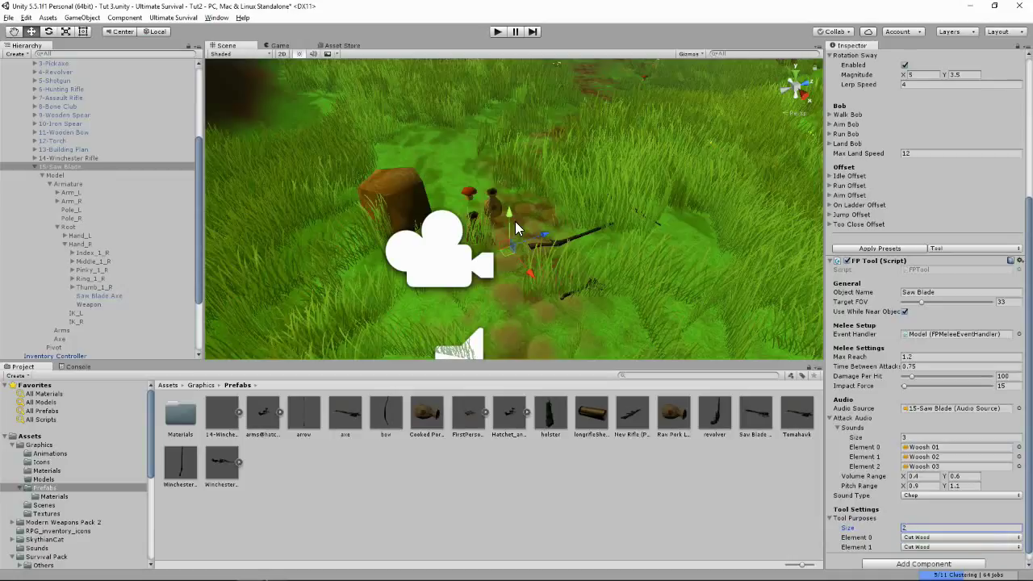
click(935, 547)
click(933, 570)
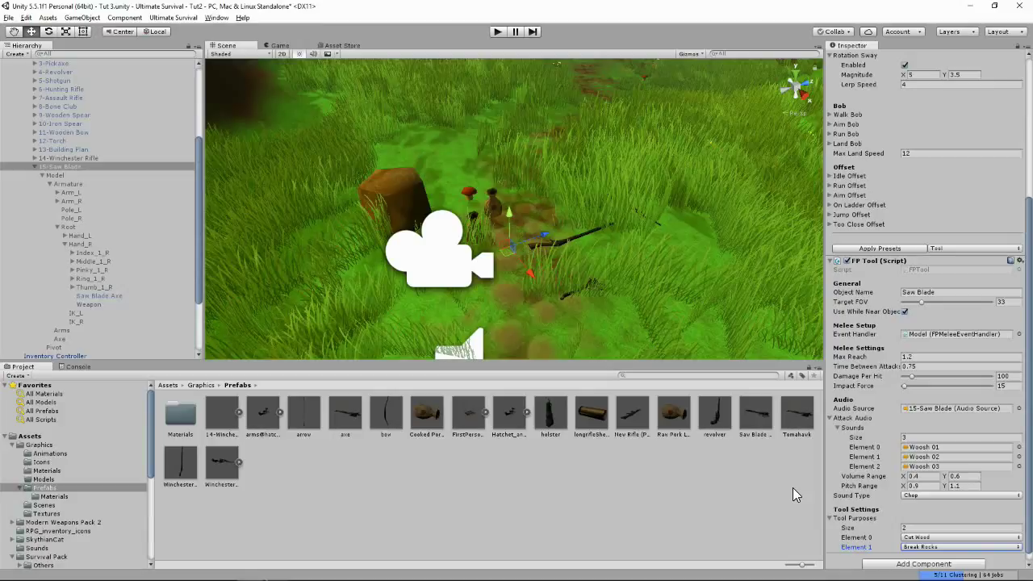
Step: Enter play mode and walk forward to the Saw Blade in the grass to collect it
click(497, 31)
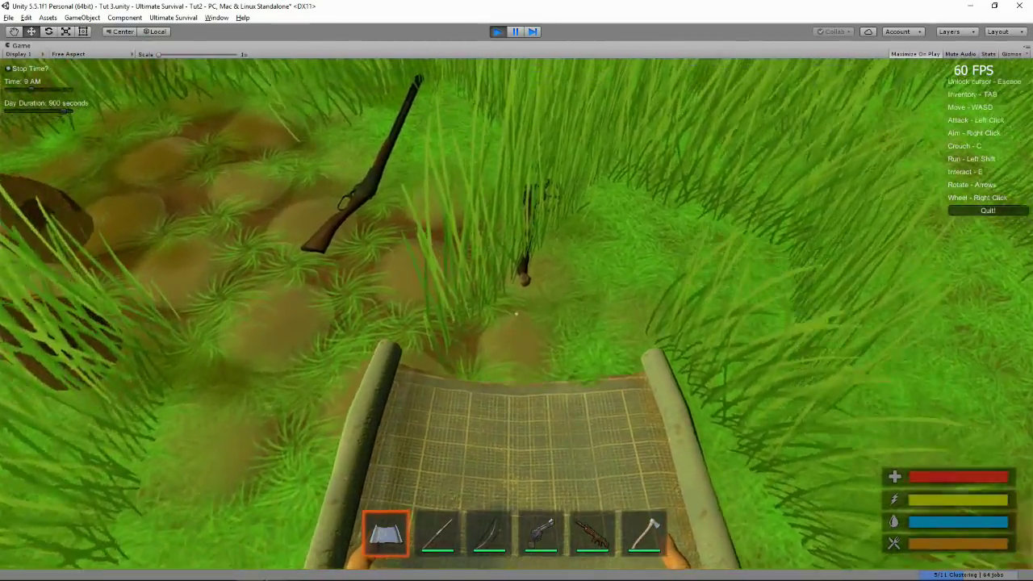
key(w)
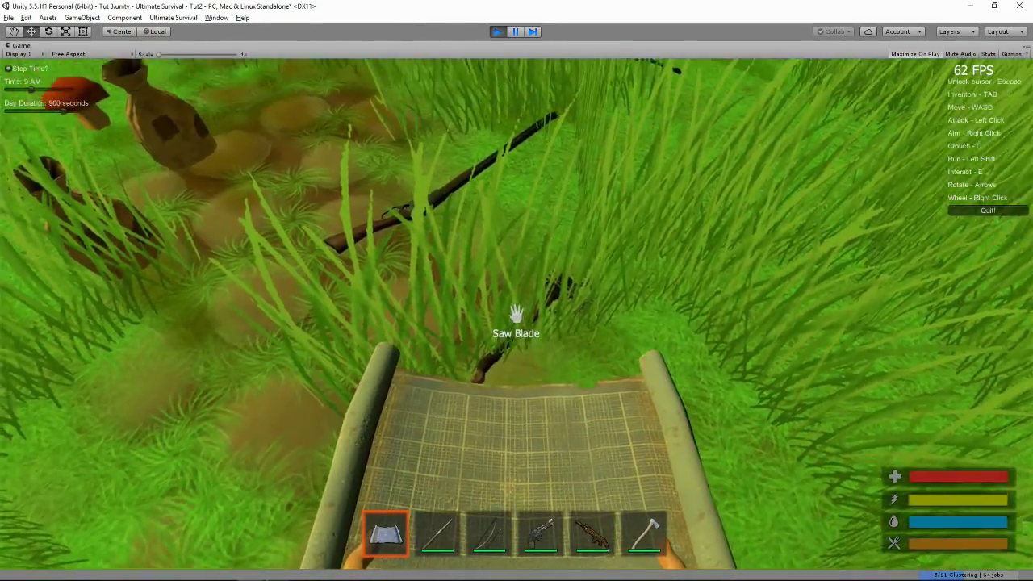
key(w)
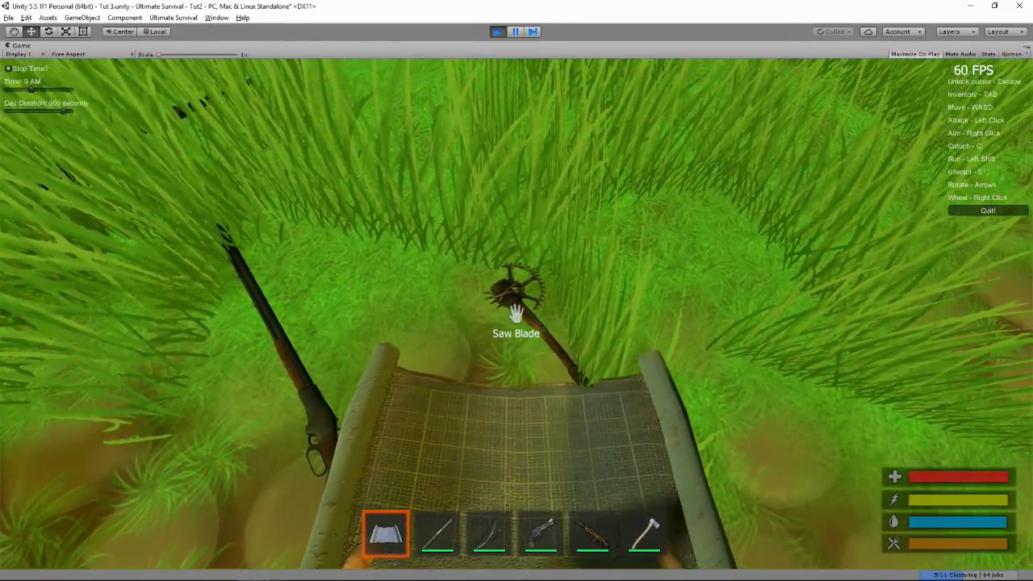
Step: Pick up the Saw Blade and place it in hotbar slot 2 in place of the spear
key(e)
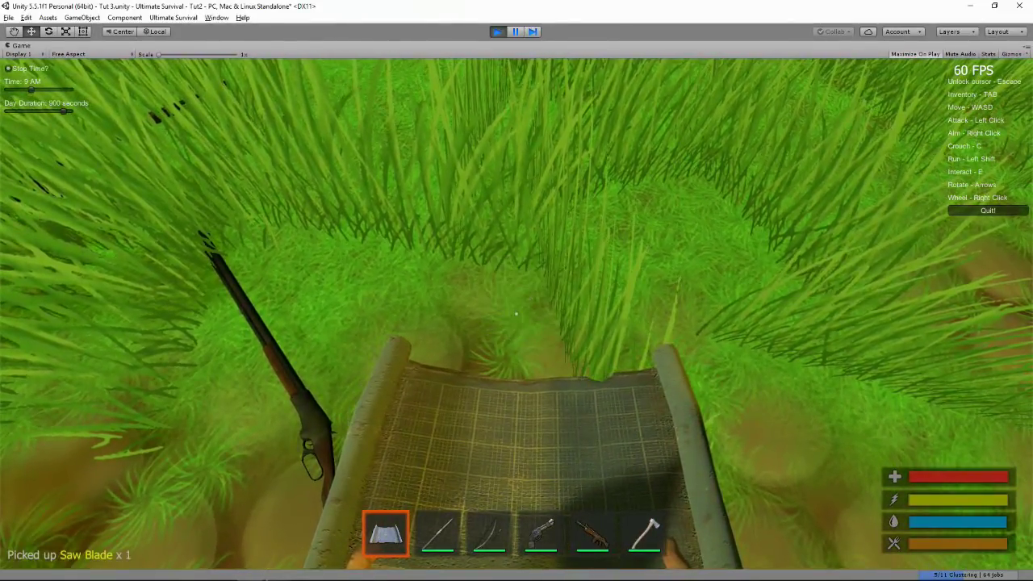
key(Tab)
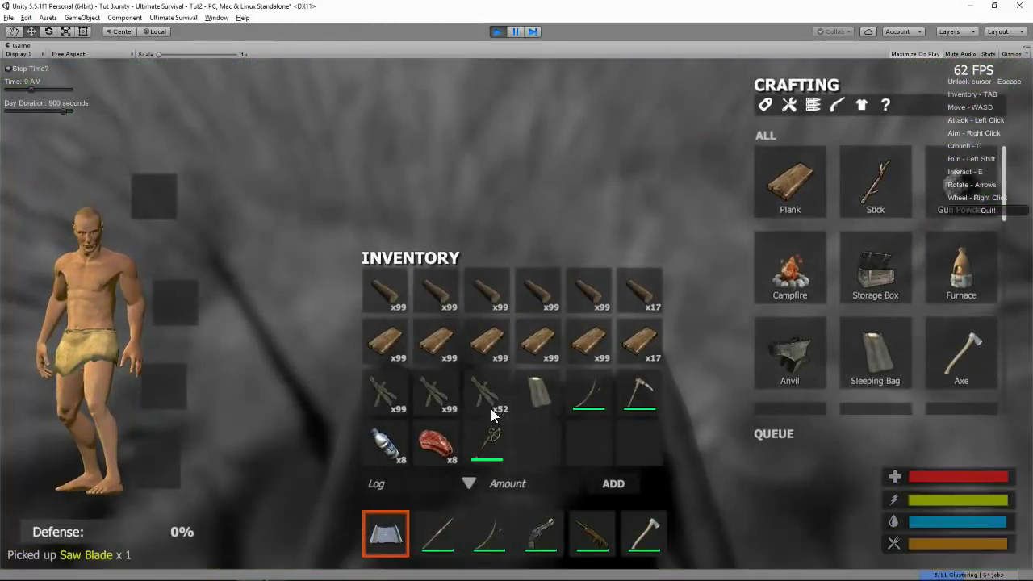
click(489, 440)
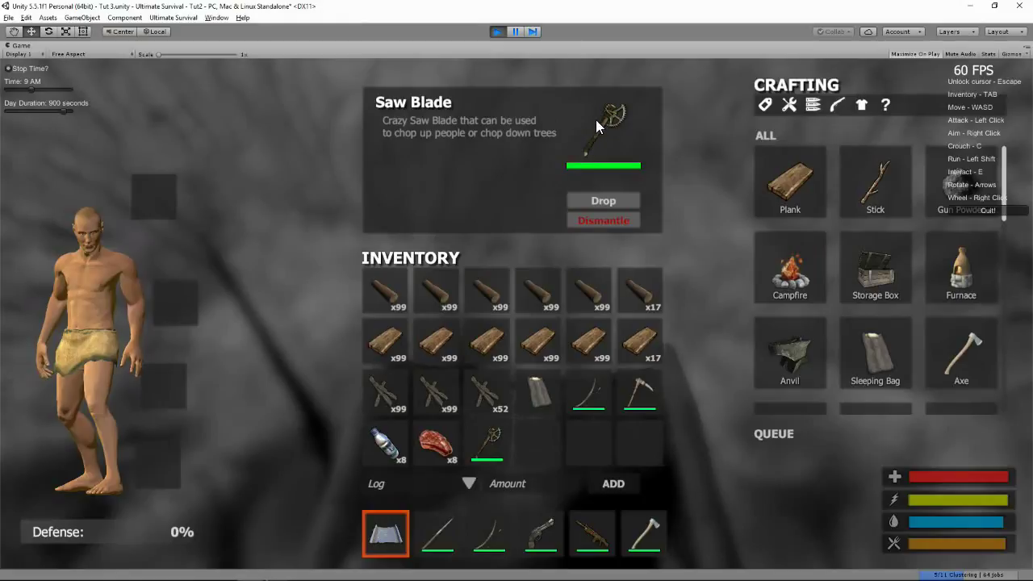
drag(491, 445, 430, 542)
key(Tab)
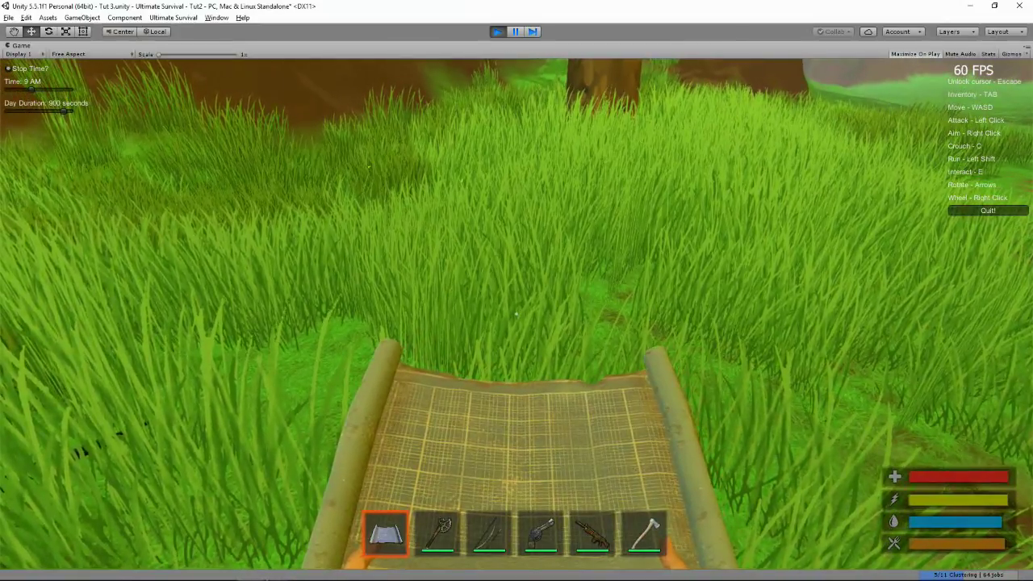
Step: Equip the Saw Blade from hotbar slot 2, briefly switching to the map in slot 1
key(2)
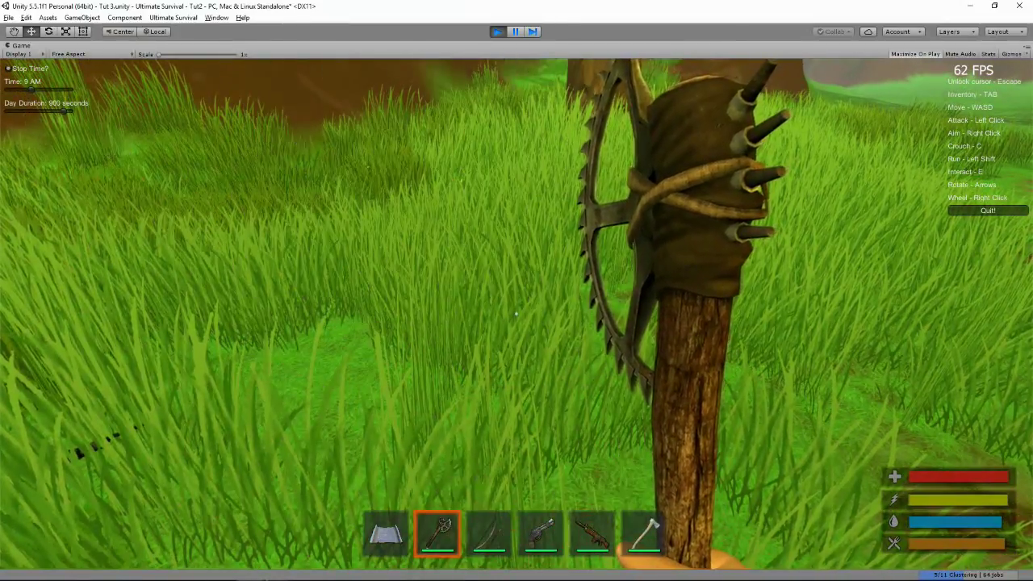
key(1)
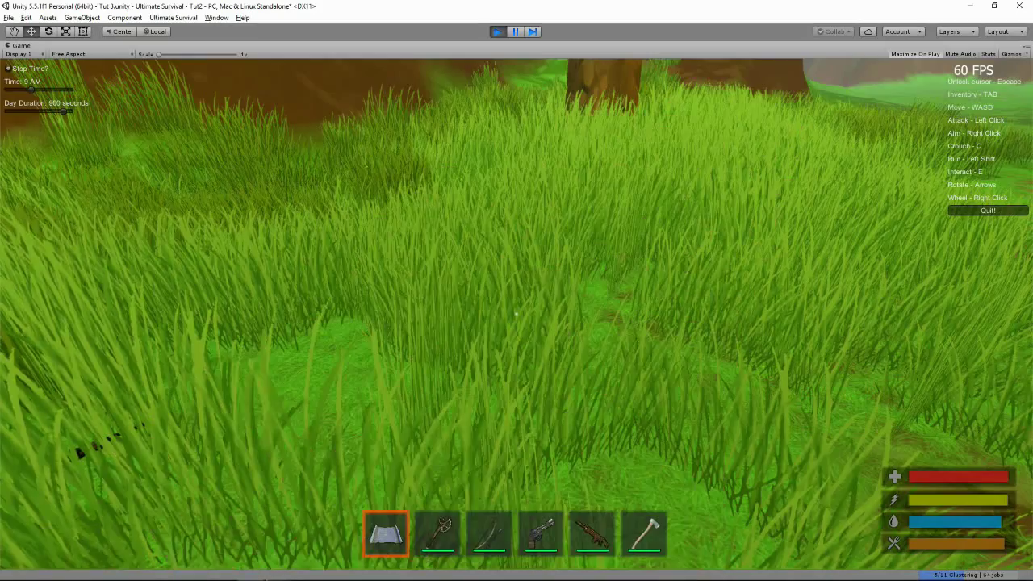
key(2)
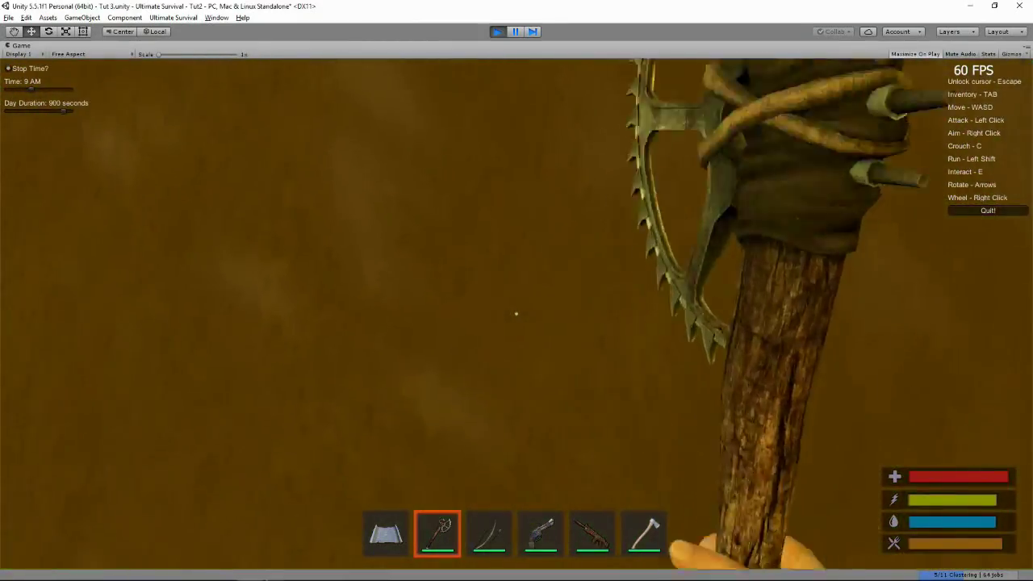
Step: Swing the Saw Blade at a rock, then walk past the tree stump toward the rifle
click(517, 314)
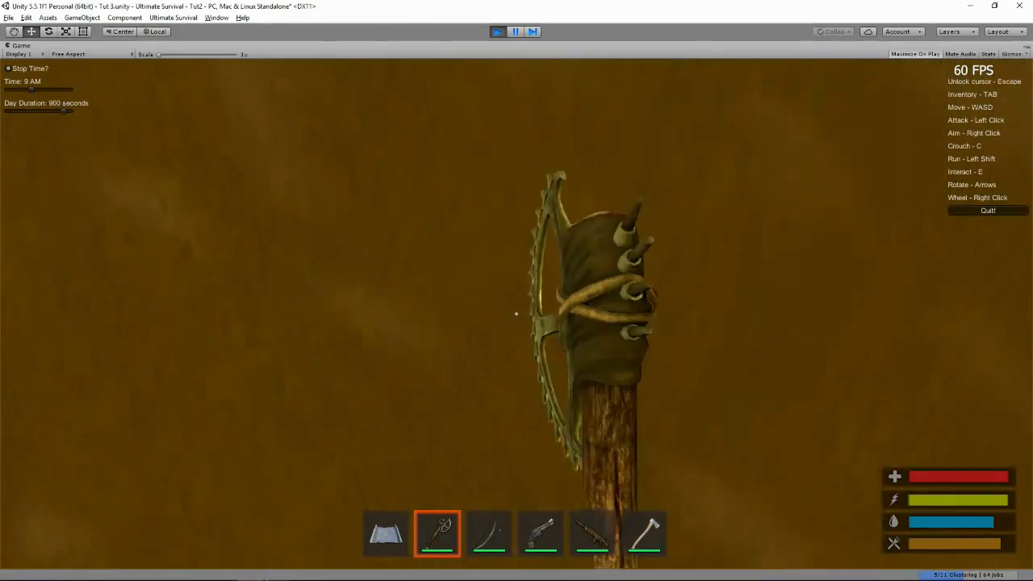
key(w)
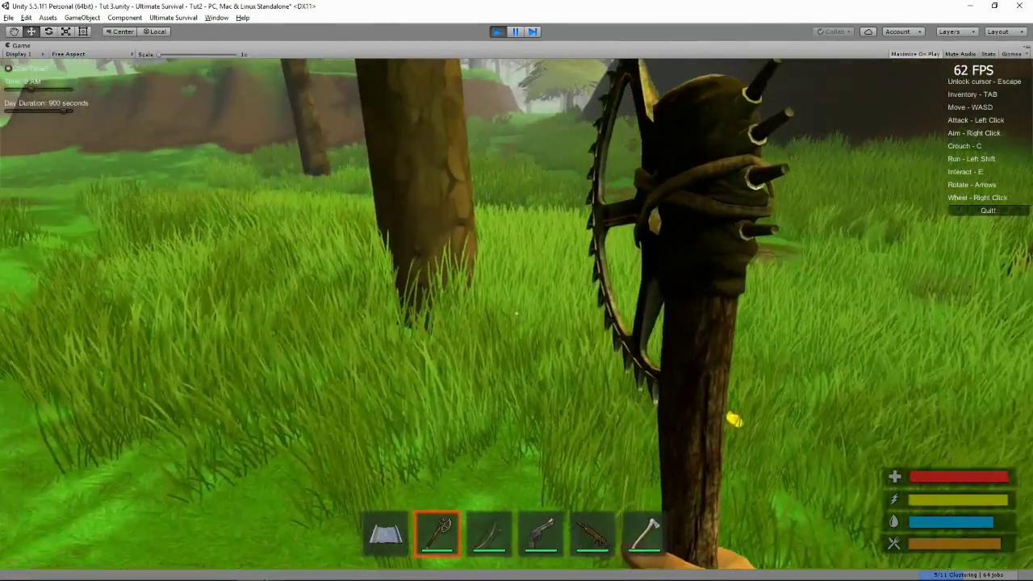
key(w)
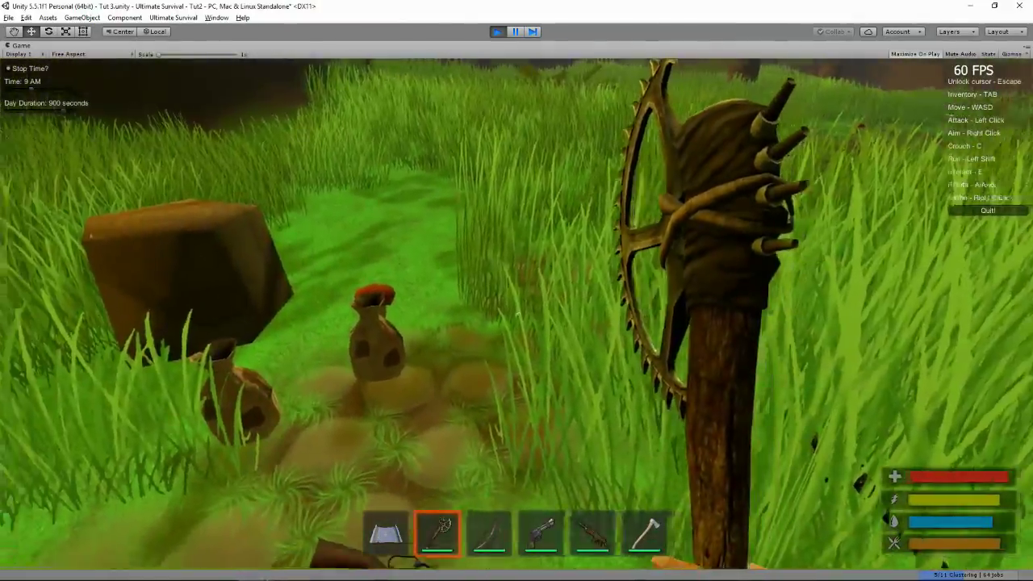
key(w)
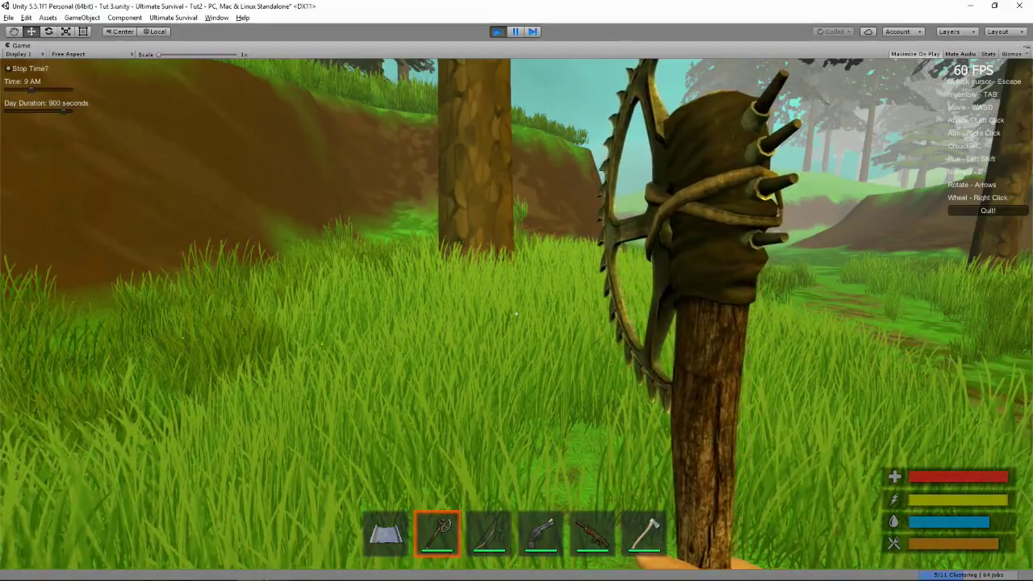
key(w)
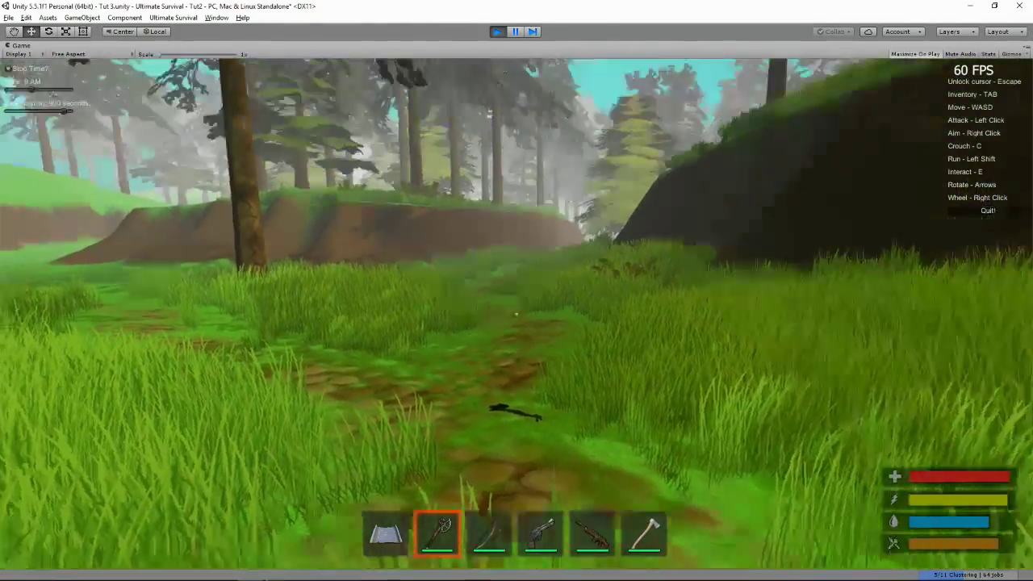